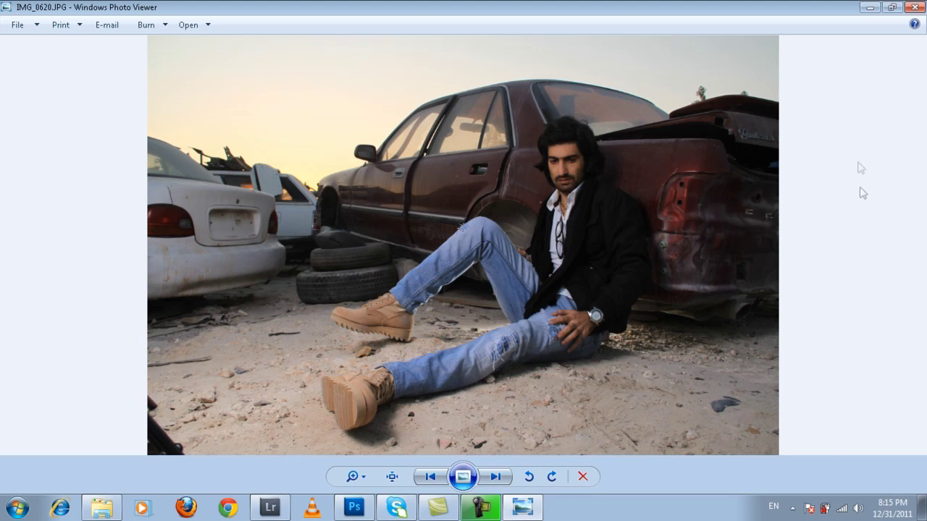
- Close the JPG preview and import the raw file IMG_0620.CR2 from the "to edit" folder into Lightroom
{"action": "left_click", "coordinate": [915, 7]}
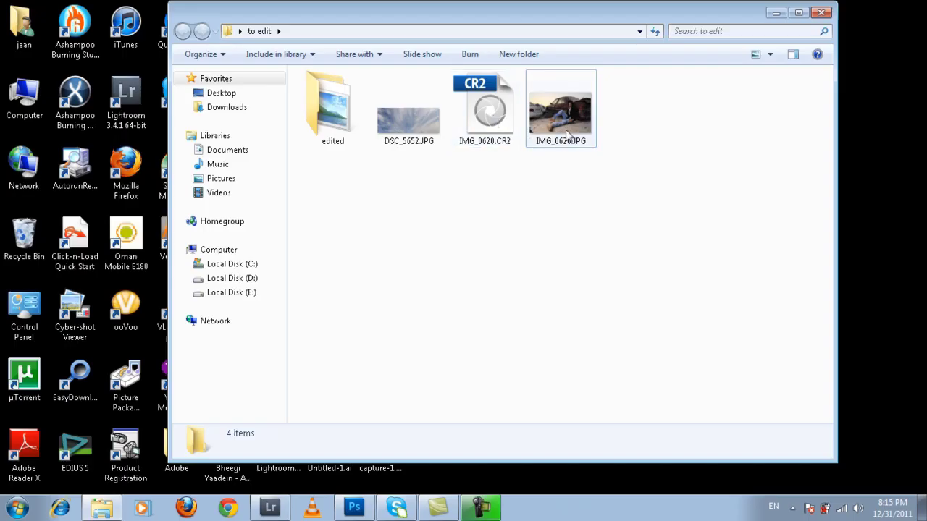
{"action": "left_click", "coordinate": [505, 123]}
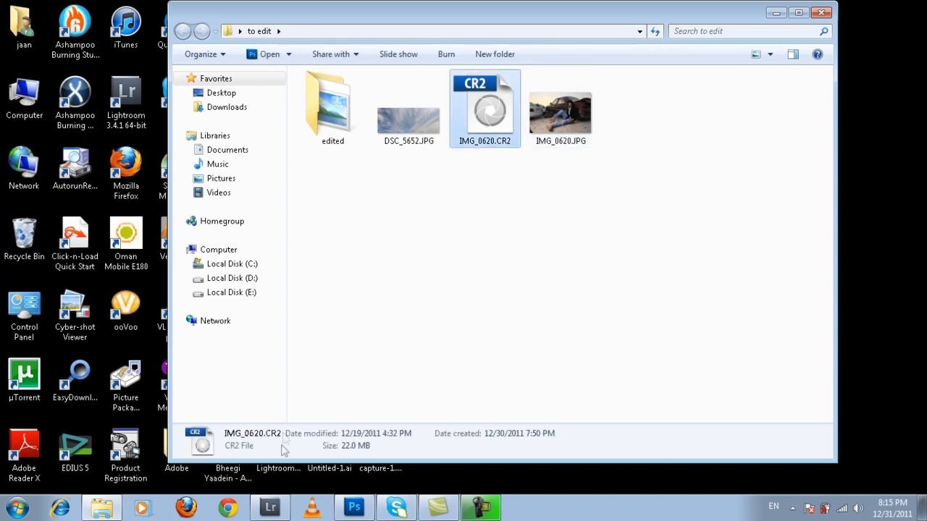
{"action": "left_click", "coordinate": [271, 507]}
{"action": "left_click_drag", "start_coordinate": [273, 507], "coordinate": [351, 293]}
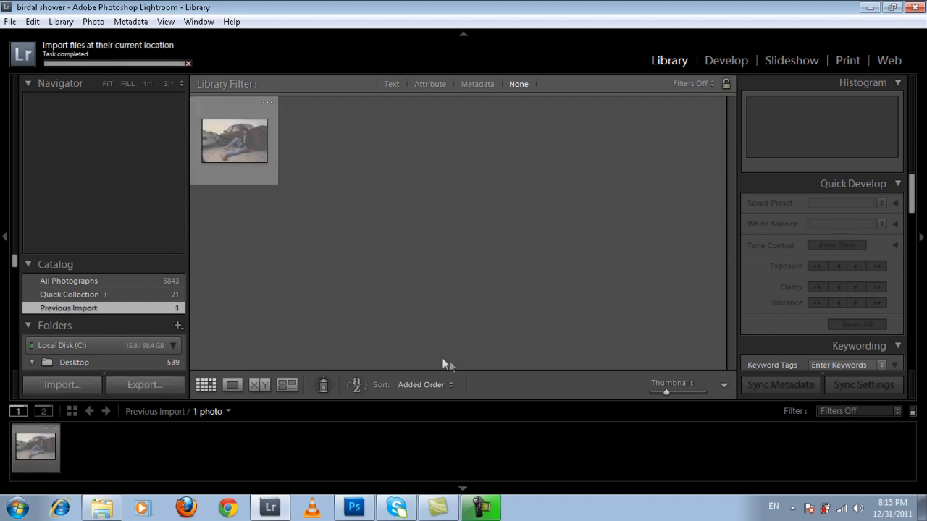
- Open the imported photo in the Develop module and set its white balance Temp to 5444
{"action": "double_click", "coordinate": [233, 142]}
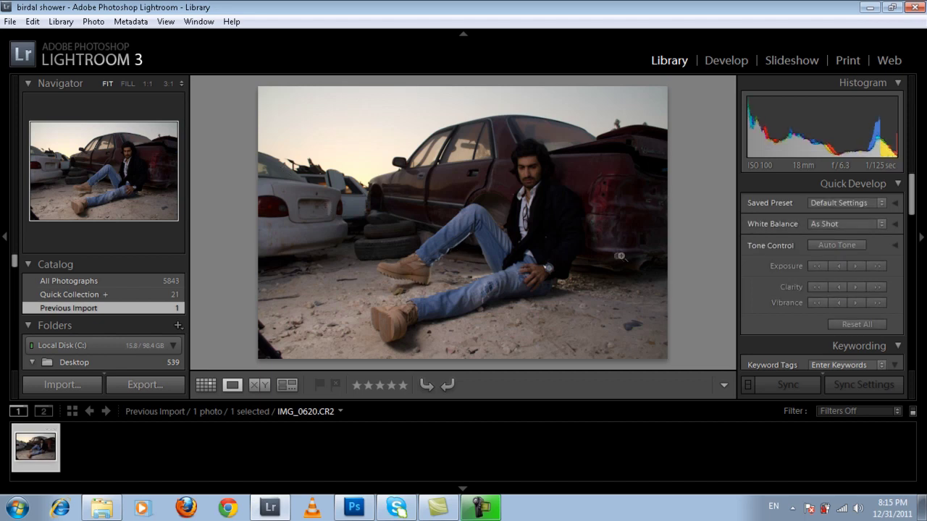
{"action": "left_click", "coordinate": [726, 61]}
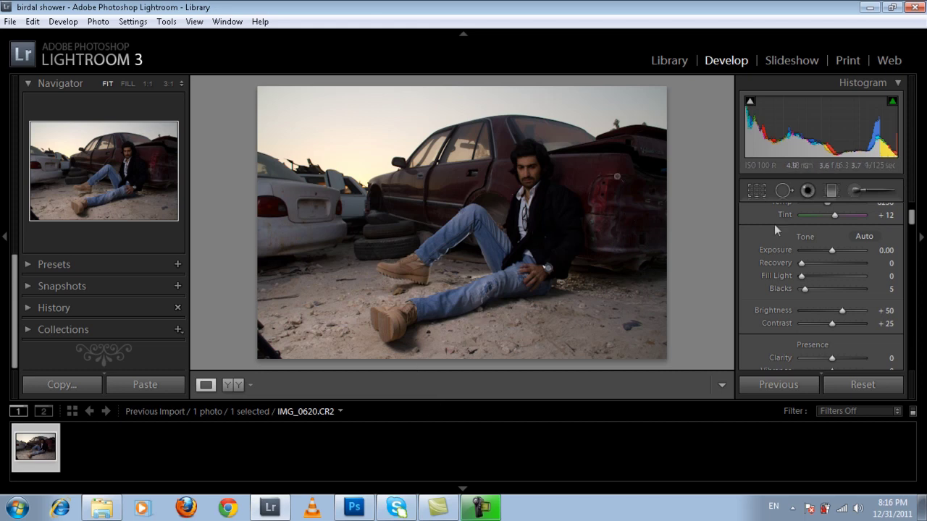
{"action": "left_click", "coordinate": [920, 222]}
{"action": "left_click", "coordinate": [921, 233]}
{"action": "scroll", "coordinate": [912, 220], "scroll_direction": "up", "scroll_amount": 2}
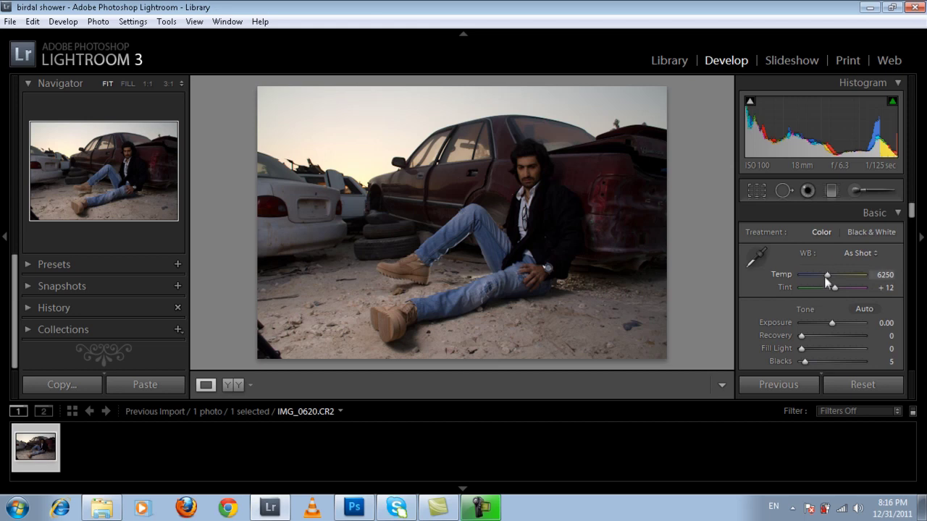
{"action": "mouse_move", "coordinate": [826, 274]}
{"action": "left_mouse_down"}
{"action": "mouse_move", "coordinate": [810, 274]}
{"action": "mouse_move", "coordinate": [854, 276]}
{"action": "mouse_move", "coordinate": [823, 277]}
{"action": "left_mouse_up"}
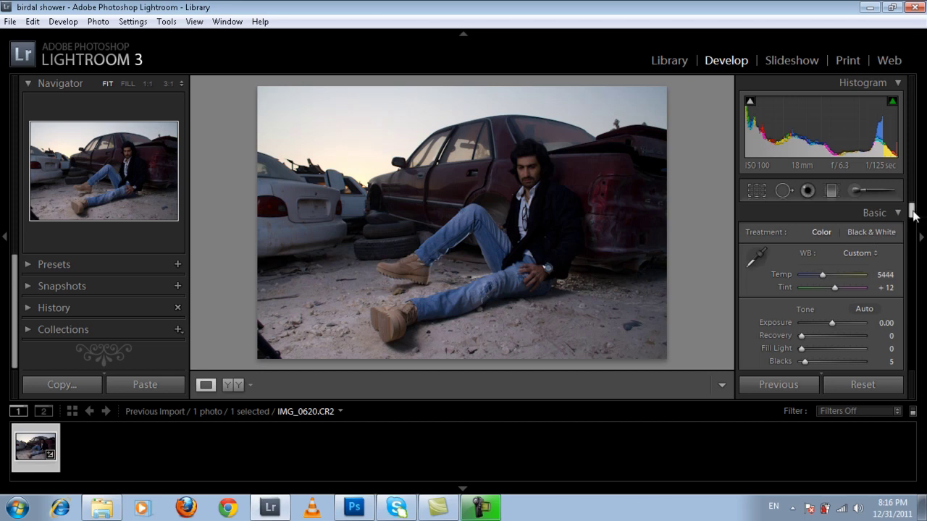
- Adjust the photo's basic tone with Recovery at 48, Fill Light at 48 and Blacks at 13, keeping Exposure at 0.00
{"action": "scroll", "coordinate": [913, 211], "scroll_direction": "down", "scroll_amount": 2}
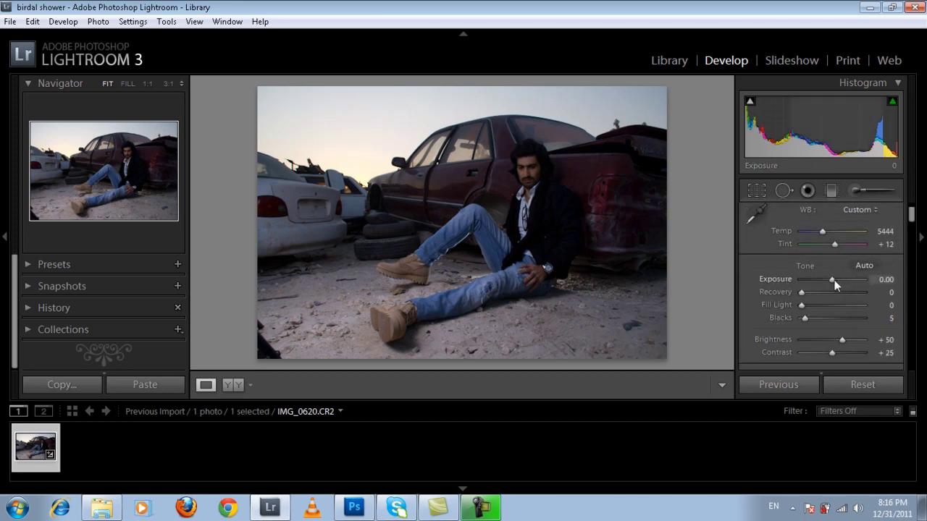
{"action": "mouse_move", "coordinate": [833, 279]}
{"action": "left_mouse_down"}
{"action": "mouse_move", "coordinate": [851, 280]}
{"action": "mouse_move", "coordinate": [822, 279]}
{"action": "mouse_move", "coordinate": [830, 279]}
{"action": "left_mouse_up"}
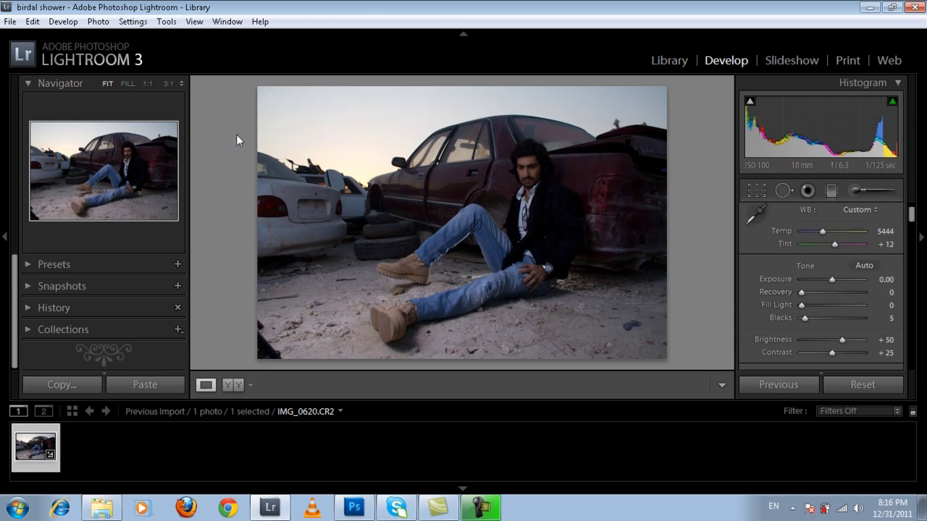
{"action": "left_click_drag", "start_coordinate": [802, 293], "coordinate": [832, 291]}
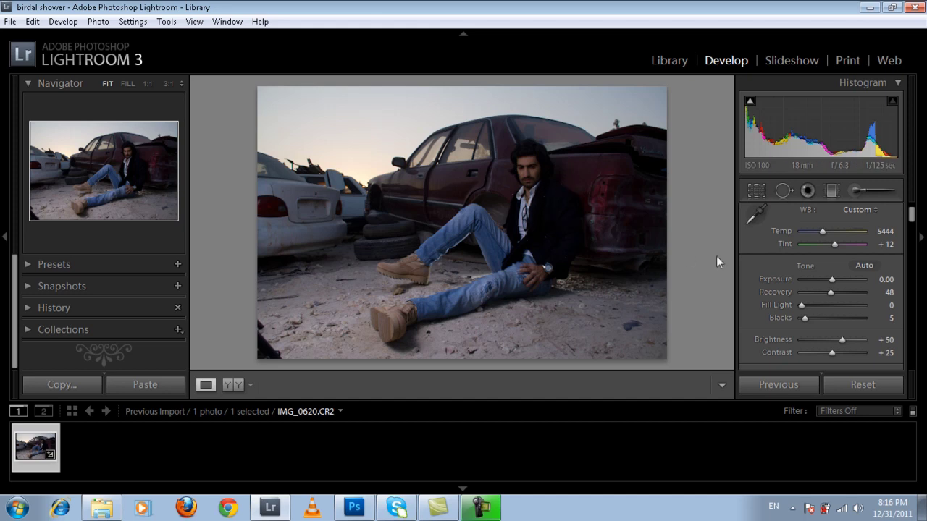
{"action": "left_click_drag", "start_coordinate": [798, 304], "coordinate": [831, 310]}
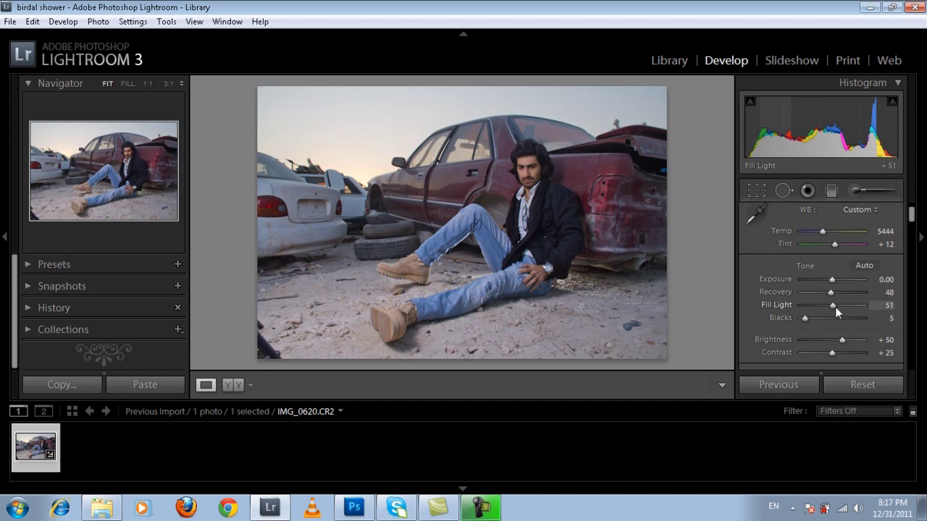
{"action": "mouse_move", "coordinate": [832, 308]}
{"action": "left_mouse_down"}
{"action": "mouse_move", "coordinate": [862, 310]}
{"action": "mouse_move", "coordinate": [831, 310]}
{"action": "left_mouse_up"}
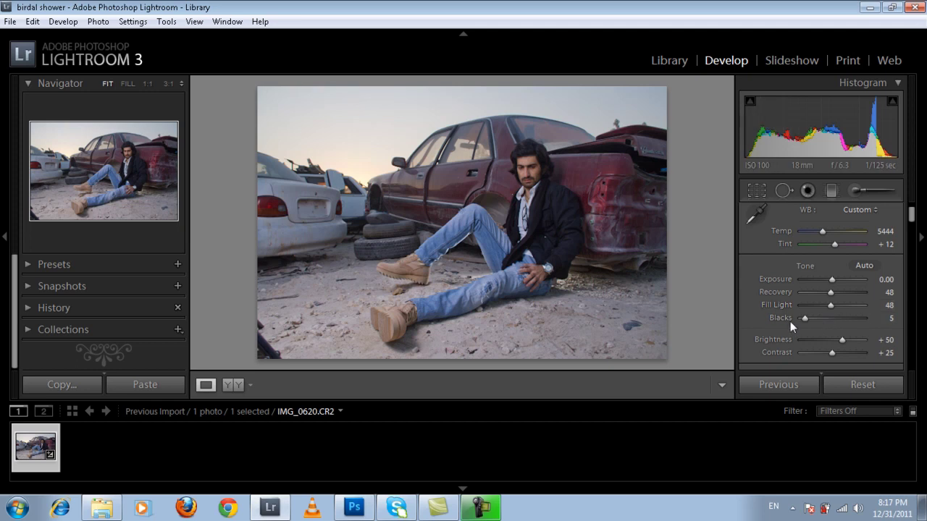
{"action": "left_click_drag", "start_coordinate": [803, 319], "coordinate": [809, 320]}
- Set the photo's Contrast to +40 and its Clarity to +64
{"action": "left_click_drag", "start_coordinate": [914, 212], "coordinate": [912, 223]}
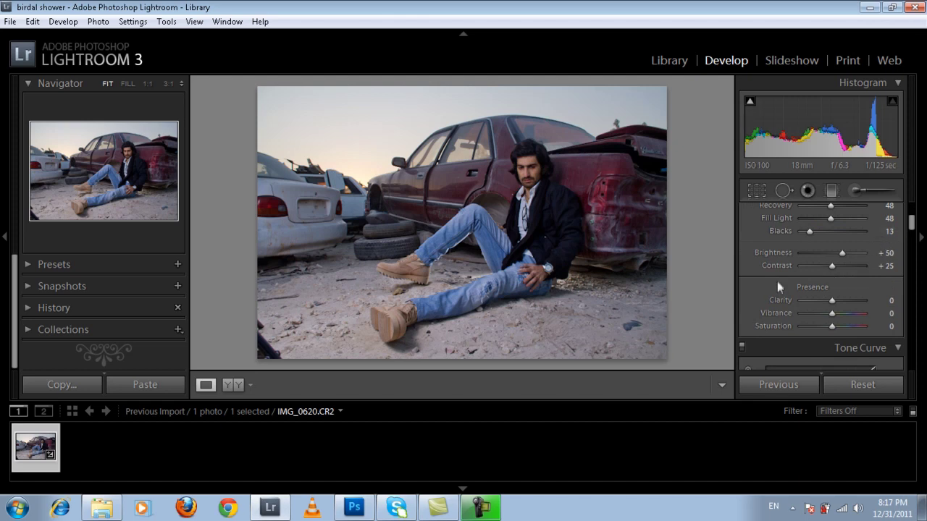
{"action": "left_click_drag", "start_coordinate": [830, 268], "coordinate": [836, 272]}
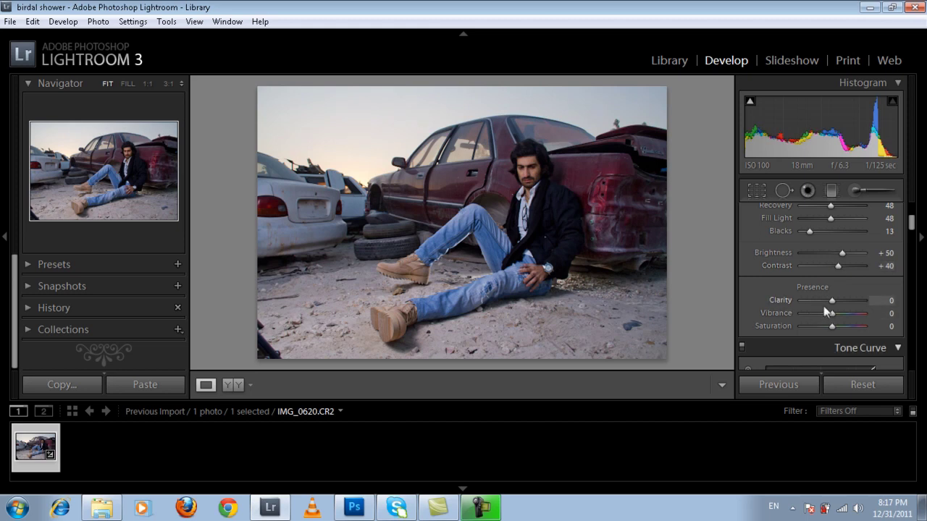
{"action": "left_click_drag", "start_coordinate": [832, 301], "coordinate": [891, 303]}
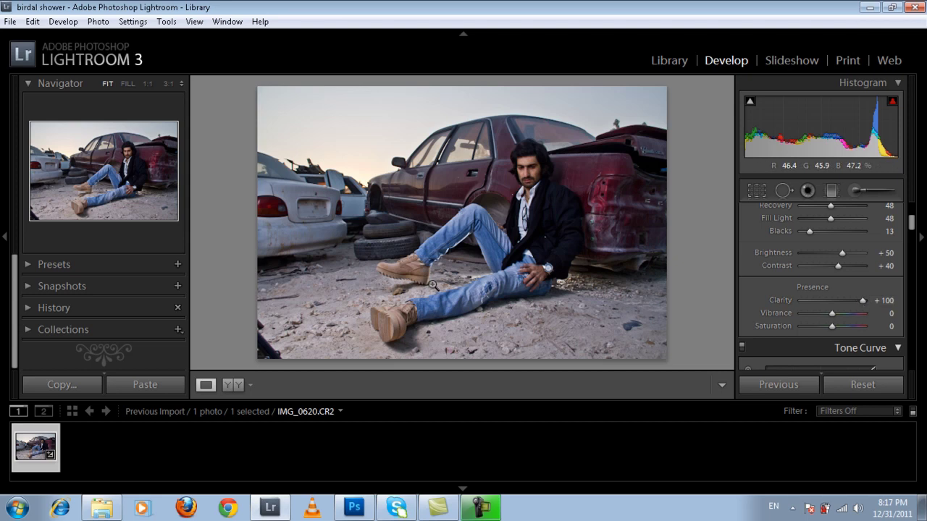
{"action": "left_click_drag", "start_coordinate": [863, 301], "coordinate": [834, 301]}
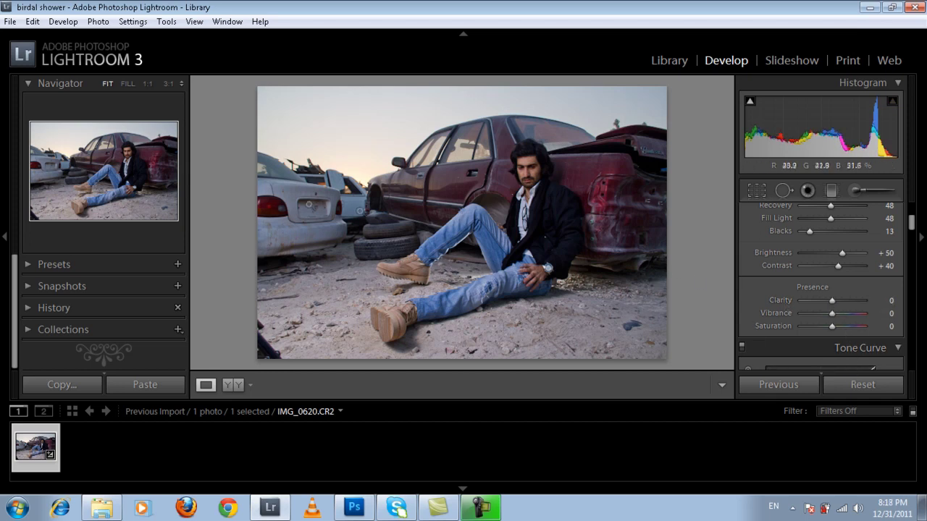
{"action": "left_click_drag", "start_coordinate": [831, 302], "coordinate": [851, 303]}
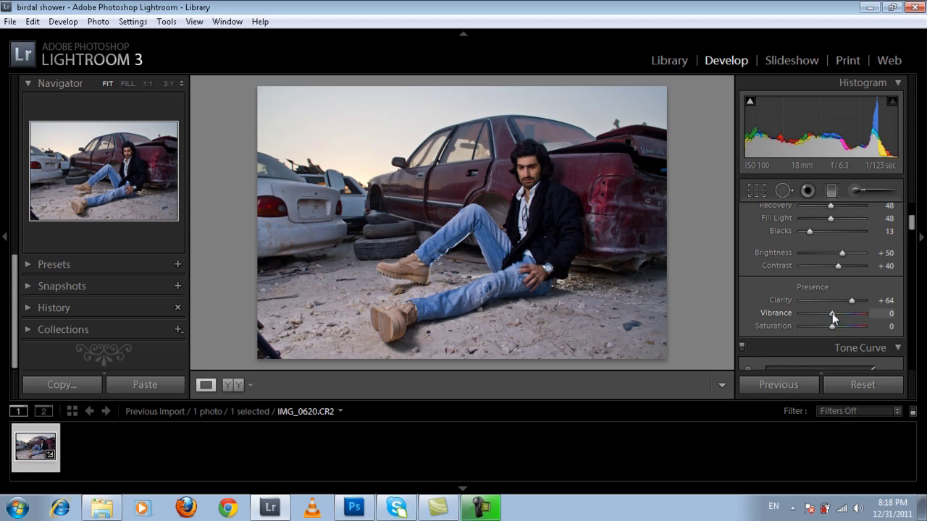
- Try Vibrance at +100 with Saturation at -42, and reset both to 0
{"action": "left_click_drag", "start_coordinate": [833, 312], "coordinate": [874, 317]}
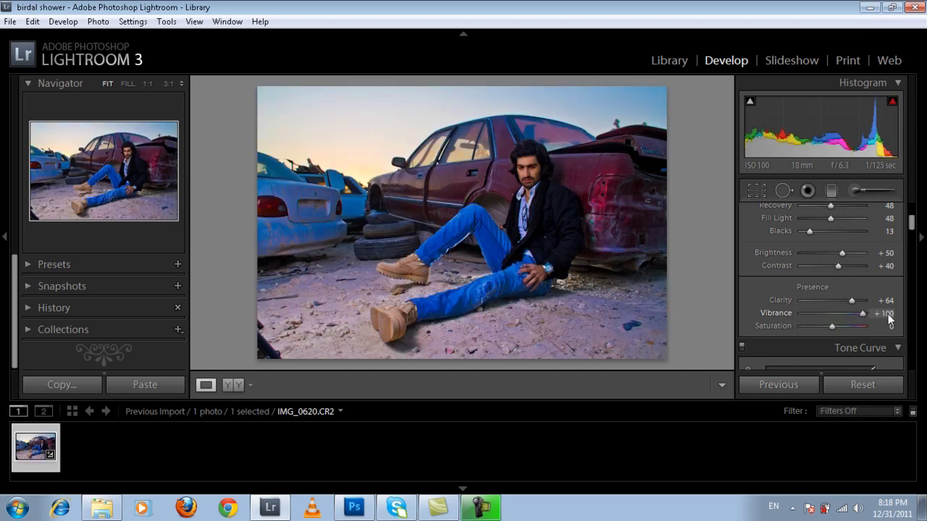
{"action": "left_click_drag", "start_coordinate": [863, 314], "coordinate": [820, 327]}
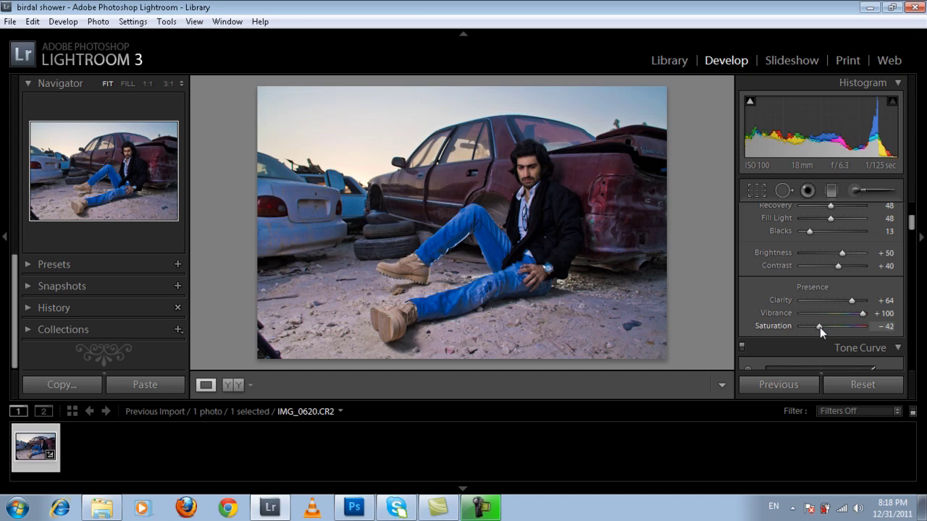
{"action": "double_click", "coordinate": [820, 327]}
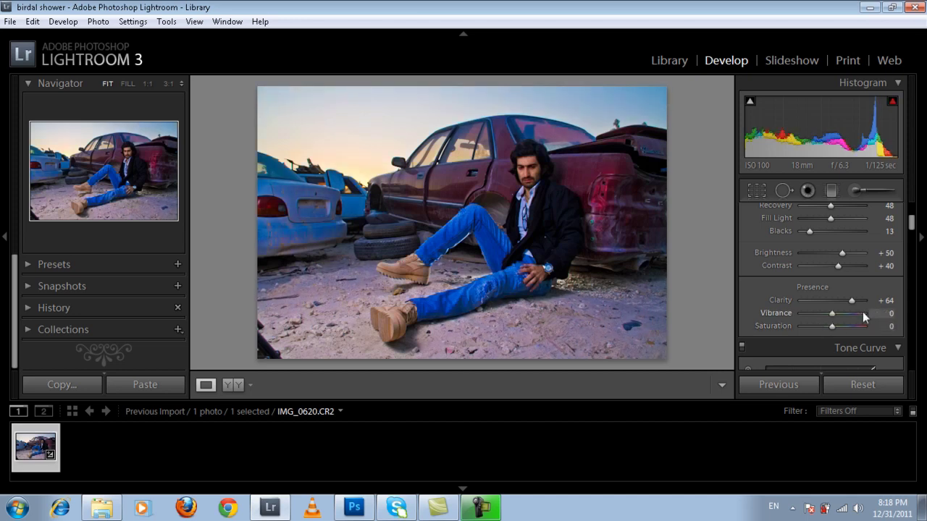
- Raise the photo's Vibrance and Saturation slightly
{"action": "mouse_move", "coordinate": [833, 315]}
{"action": "left_mouse_down"}
{"action": "mouse_move", "coordinate": [840, 314]}
{"action": "mouse_move", "coordinate": [836, 331]}
{"action": "left_mouse_up"}
- Try the tone curve's Highlights region at +18 and reset it to 0
{"action": "left_click_drag", "start_coordinate": [911, 223], "coordinate": [913, 251]}
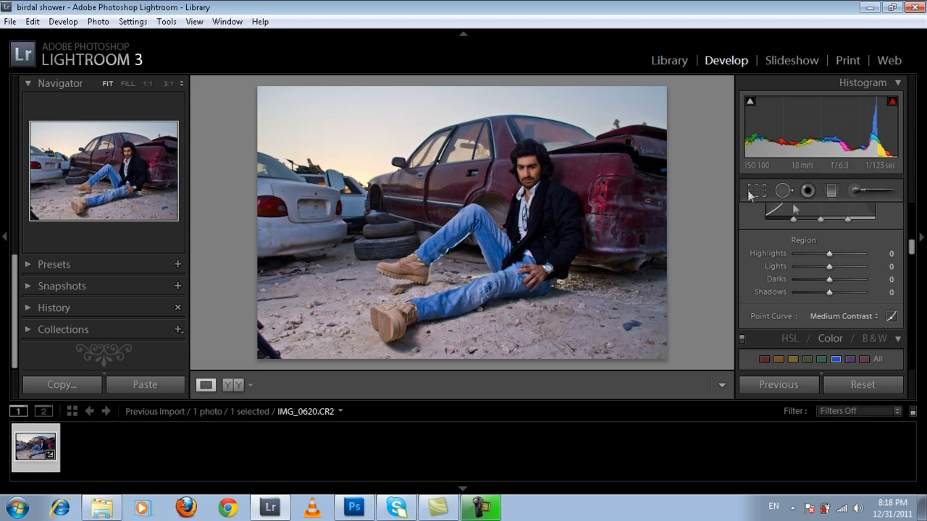
{"action": "mouse_move", "coordinate": [826, 253]}
{"action": "left_mouse_down"}
{"action": "mouse_move", "coordinate": [793, 253]}
{"action": "mouse_move", "coordinate": [833, 253]}
{"action": "left_mouse_up"}
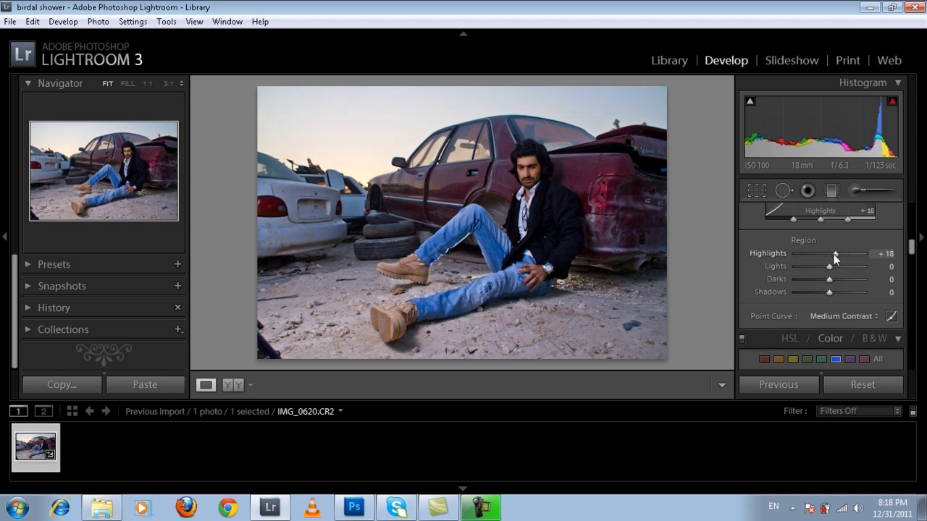
{"action": "double_click", "coordinate": [833, 254]}
- Try different Saturation and Hue values for the Red color range, including Hue +60, and reset both
{"action": "left_click_drag", "start_coordinate": [911, 248], "coordinate": [911, 255]}
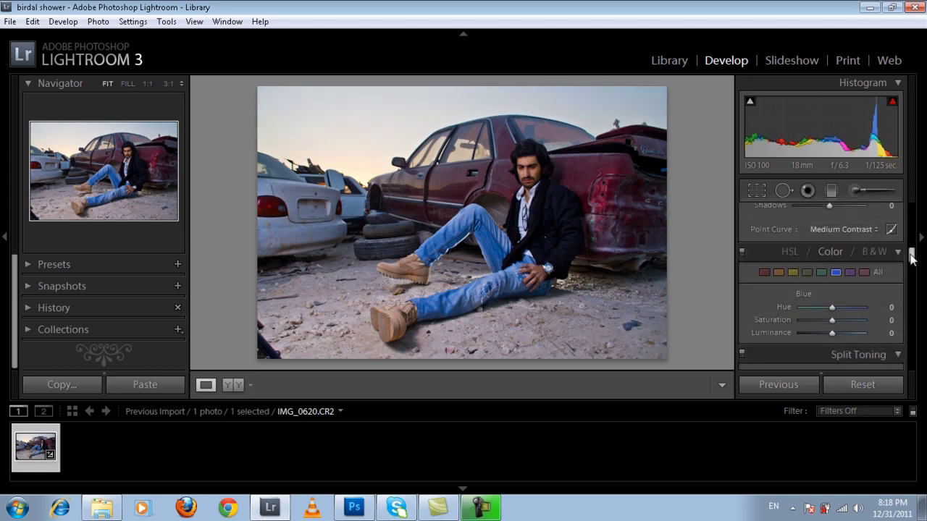
{"action": "left_click", "coordinate": [764, 273]}
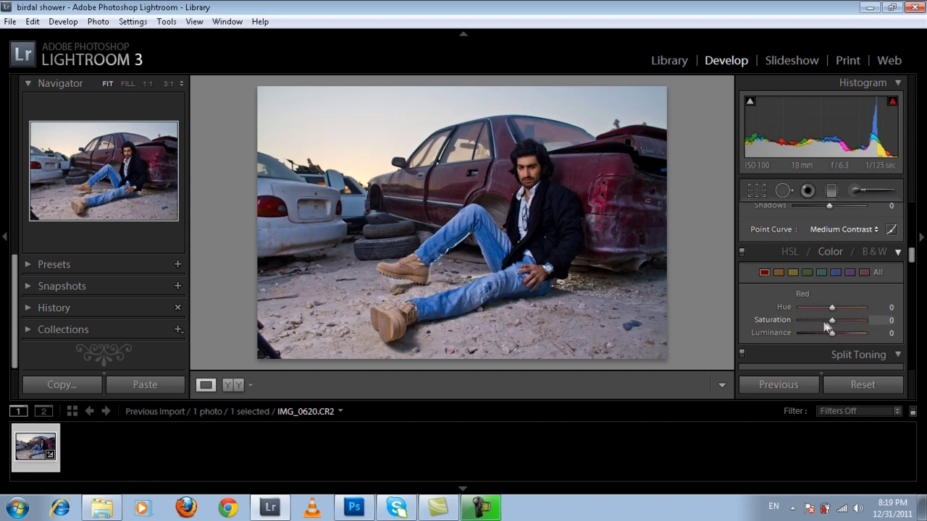
{"action": "left_click_drag", "start_coordinate": [837, 320], "coordinate": [771, 325]}
{"action": "left_click_drag", "start_coordinate": [849, 322], "coordinate": [814, 308]}
{"action": "double_click", "coordinate": [852, 321]}
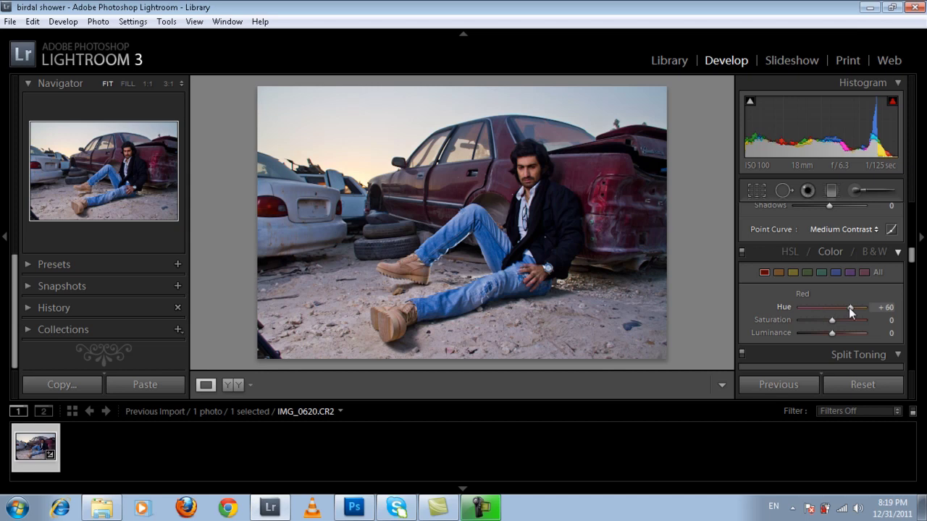
{"action": "double_click", "coordinate": [850, 308]}
- Set the Purple color range to Hue +27 and Saturation +38, and adjust the Blue range's Saturation and Luminance
{"action": "left_click", "coordinate": [849, 272]}
{"action": "left_click_drag", "start_coordinate": [830, 310], "coordinate": [847, 325]}
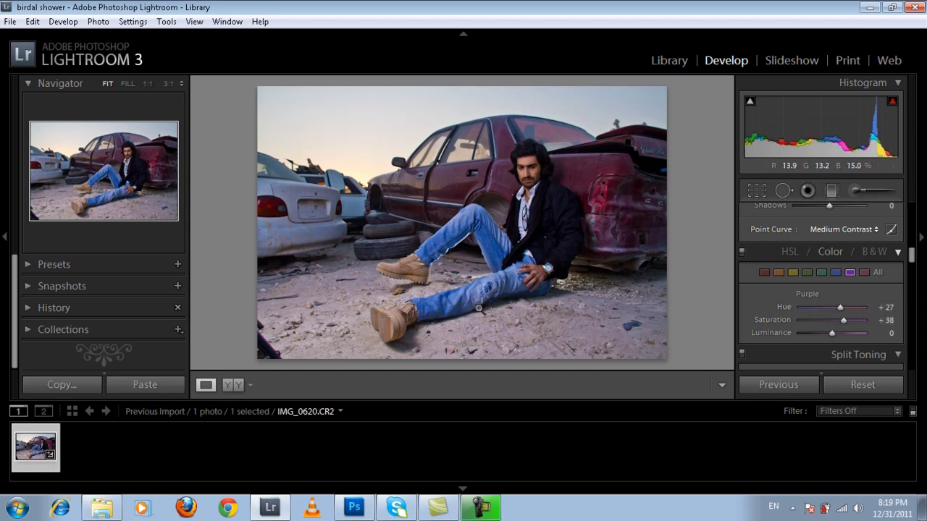
{"action": "left_click", "coordinate": [833, 274]}
{"action": "left_click_drag", "start_coordinate": [842, 321], "coordinate": [838, 335]}
- Set the Noise Reduction Luminance to 37 to smooth the grain on the man's face
{"action": "left_click_drag", "start_coordinate": [911, 241], "coordinate": [912, 292]}
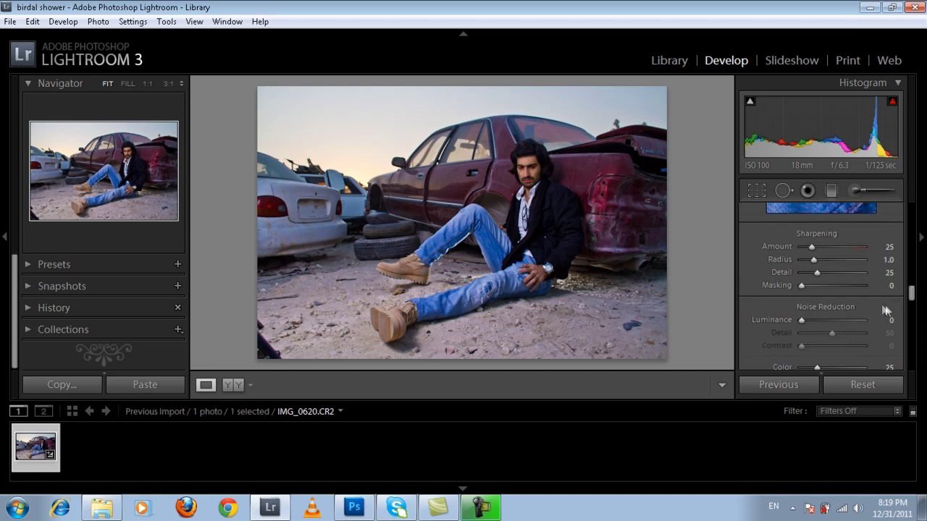
{"action": "left_click", "coordinate": [518, 169]}
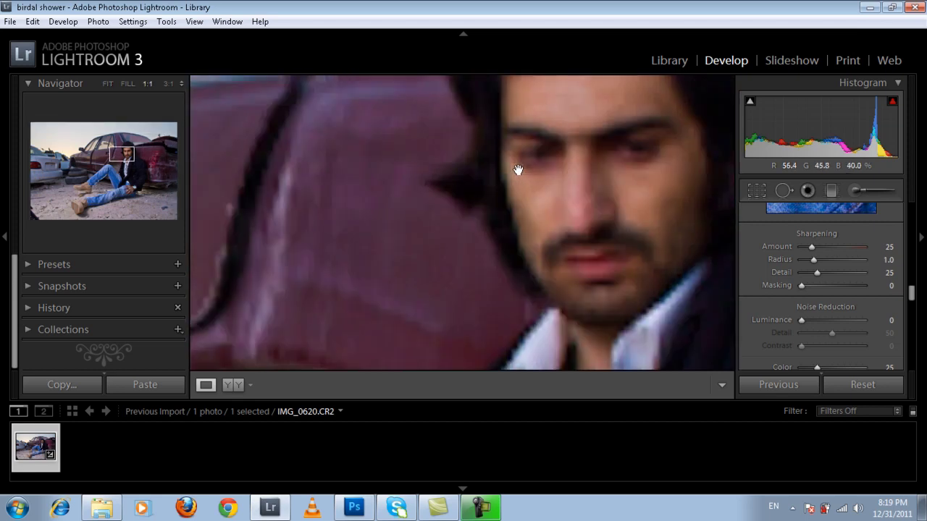
{"action": "left_click_drag", "start_coordinate": [595, 161], "coordinate": [509, 149]}
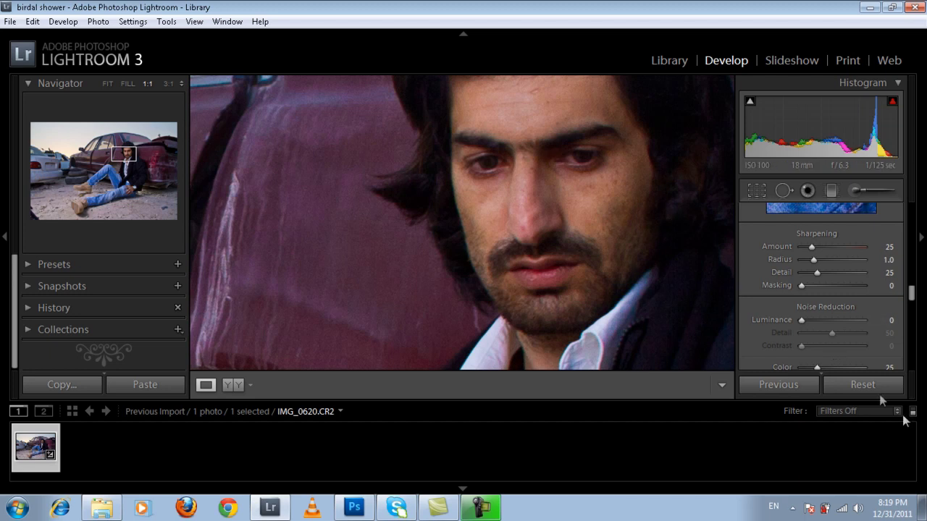
{"action": "mouse_move", "coordinate": [802, 321]}
{"action": "left_mouse_down"}
{"action": "mouse_move", "coordinate": [862, 320]}
{"action": "mouse_move", "coordinate": [811, 322]}
{"action": "left_mouse_up"}
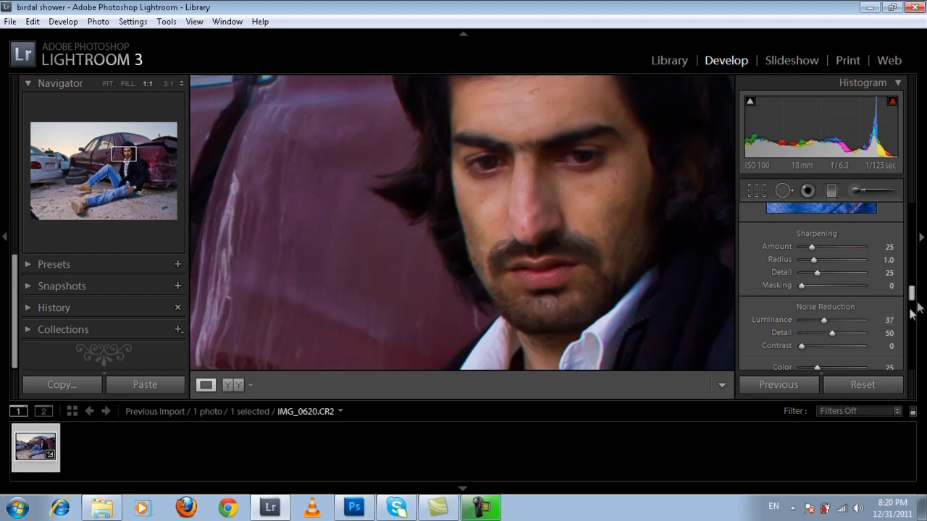
{"action": "left_click", "coordinate": [600, 257]}
{"action": "left_click", "coordinate": [581, 253]}
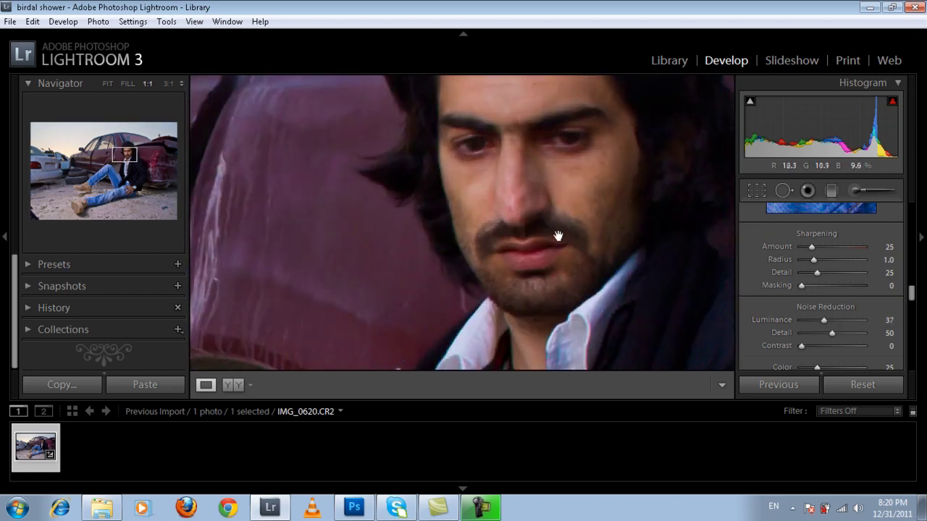
{"action": "left_click", "coordinate": [555, 234]}
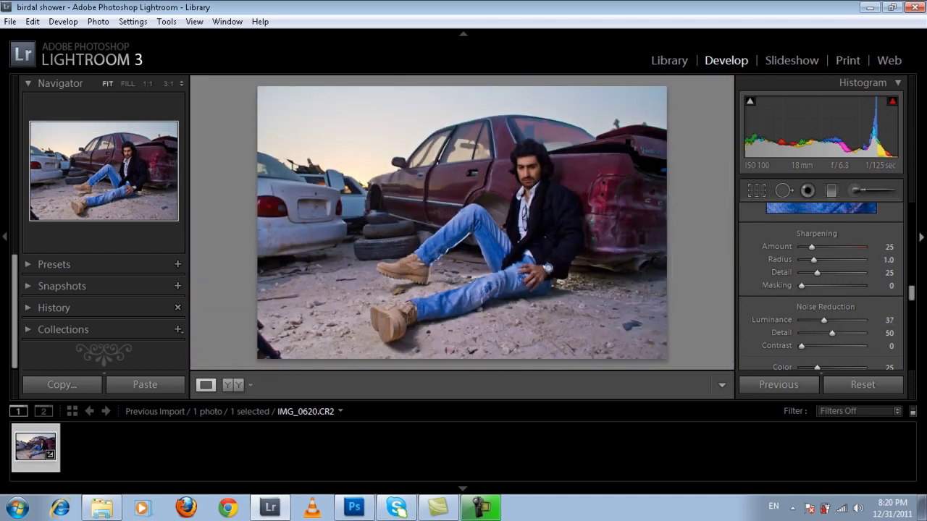
- Try a Post-Crop Vignetting Amount of -100 and reset it to 0
{"action": "left_click_drag", "start_coordinate": [911, 293], "coordinate": [912, 336]}
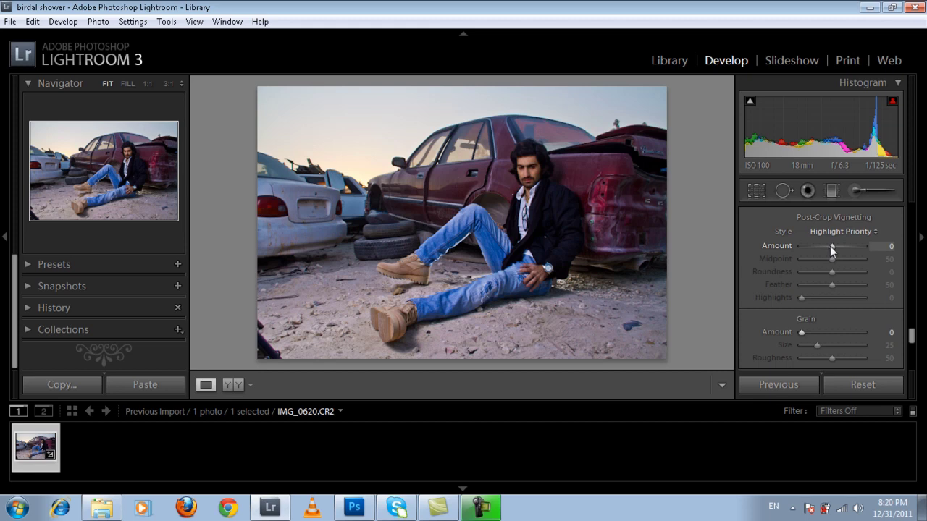
{"action": "left_click_drag", "start_coordinate": [832, 246], "coordinate": [624, 246]}
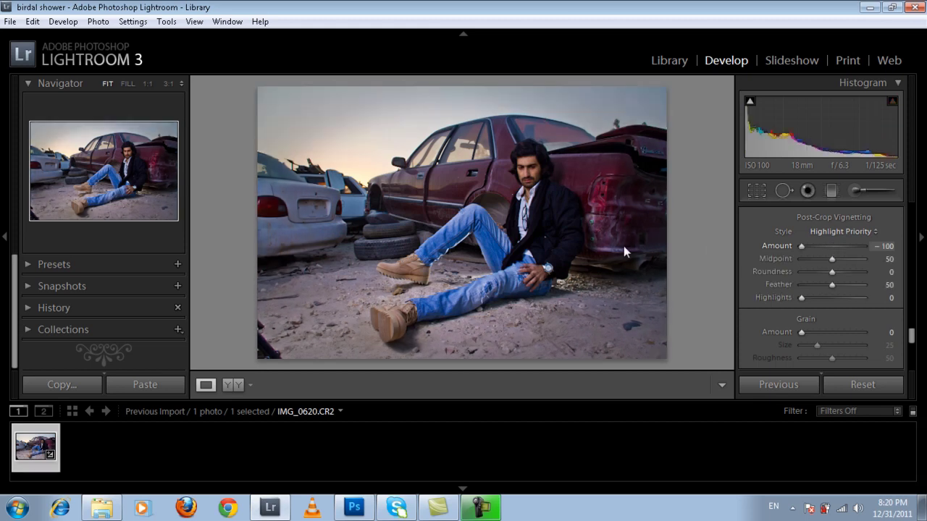
{"action": "double_click", "coordinate": [801, 246]}
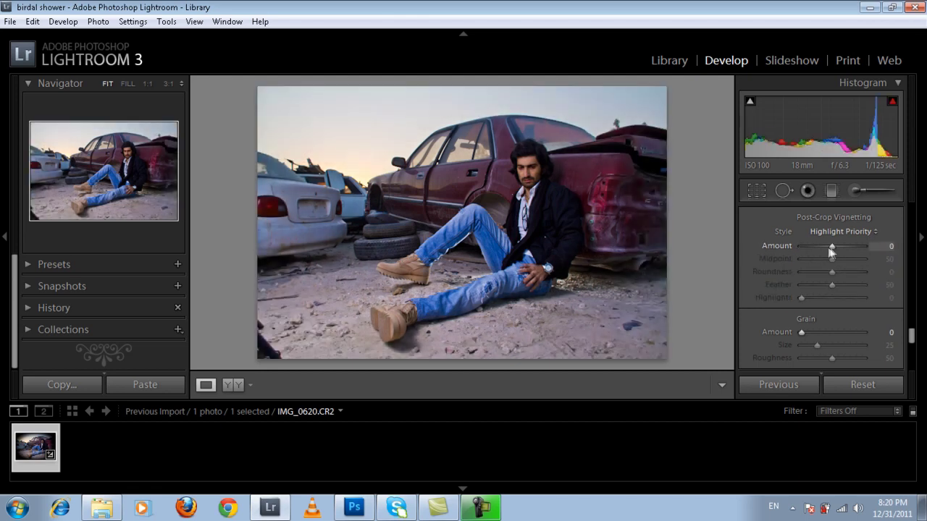
- Apply Post-Crop Vignetting with Amount -16 and Midpoint 20, and compare the photo before and after the edits
{"action": "left_click_drag", "start_coordinate": [831, 246], "coordinate": [814, 268]}
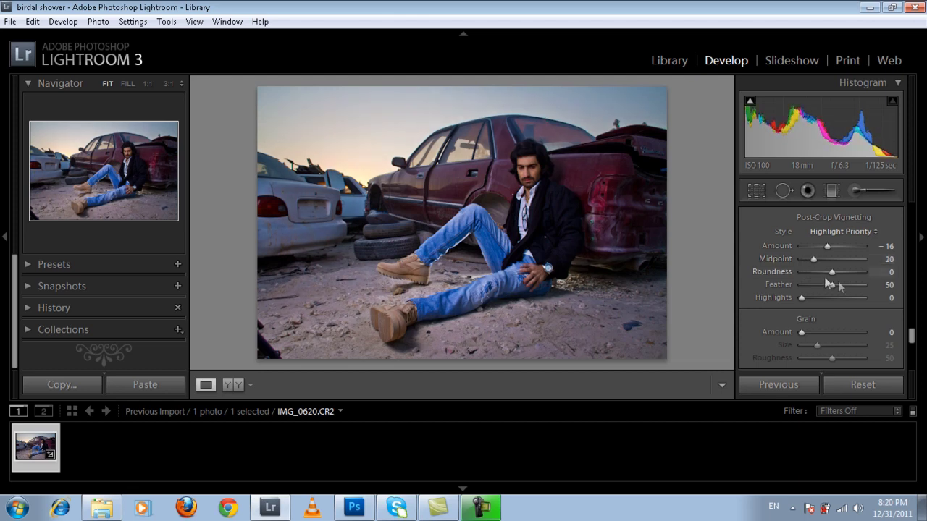
{"action": "mouse_move", "coordinate": [911, 333]}
{"action": "left_mouse_down"}
{"action": "mouse_move", "coordinate": [912, 376]}
{"action": "mouse_move", "coordinate": [910, 345]}
{"action": "left_mouse_up"}
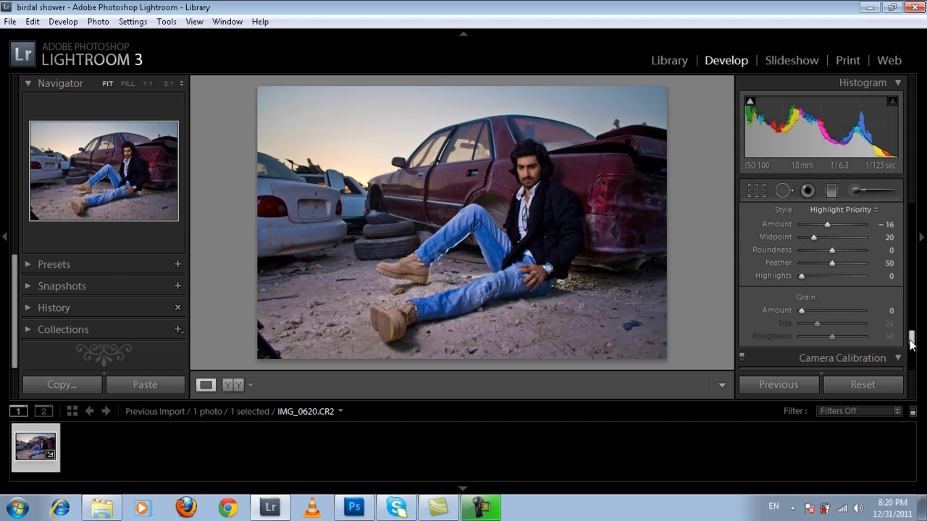
{"action": "left_click", "coordinate": [231, 384]}
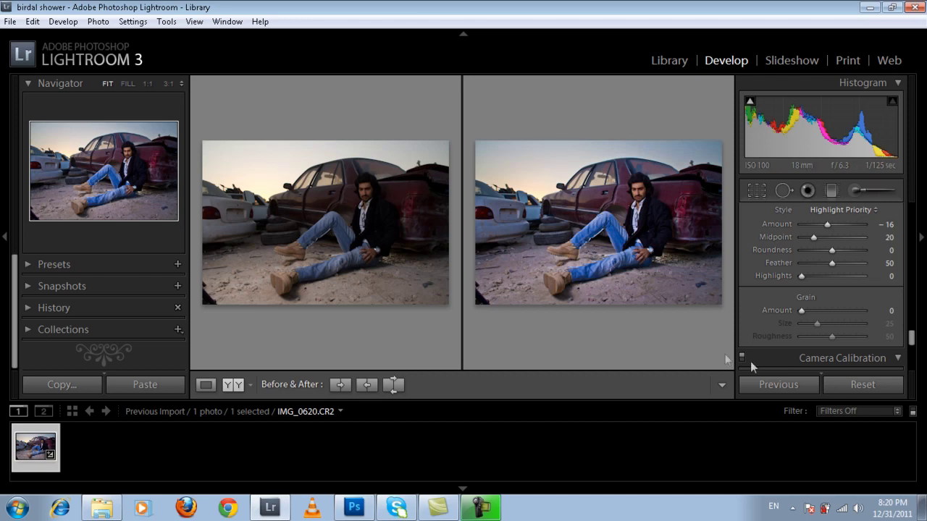
{"action": "left_click", "coordinate": [205, 385]}
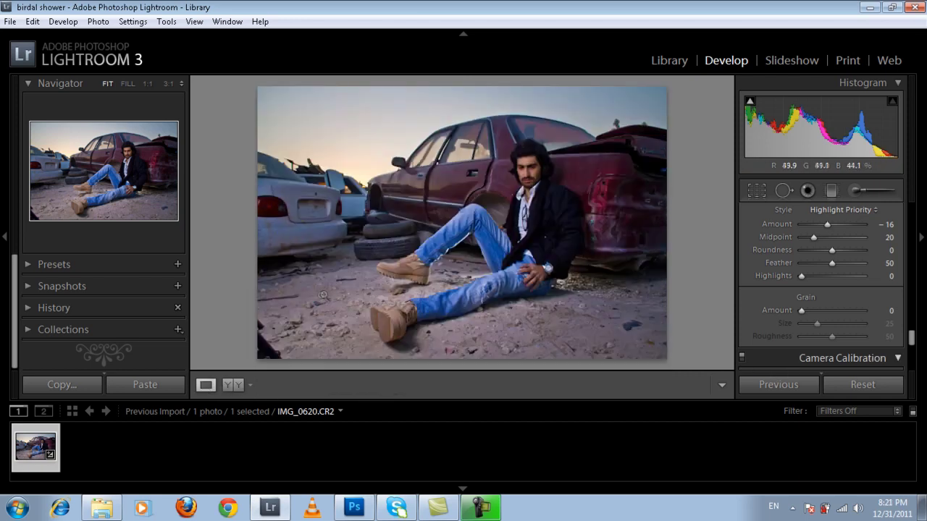
- Export the photo as a quality 100 JPEG at 300 pixels per inch into the "edited" subfolder, overwriting the existing IMG_0620.jpg
{"action": "left_click", "coordinate": [10, 21]}
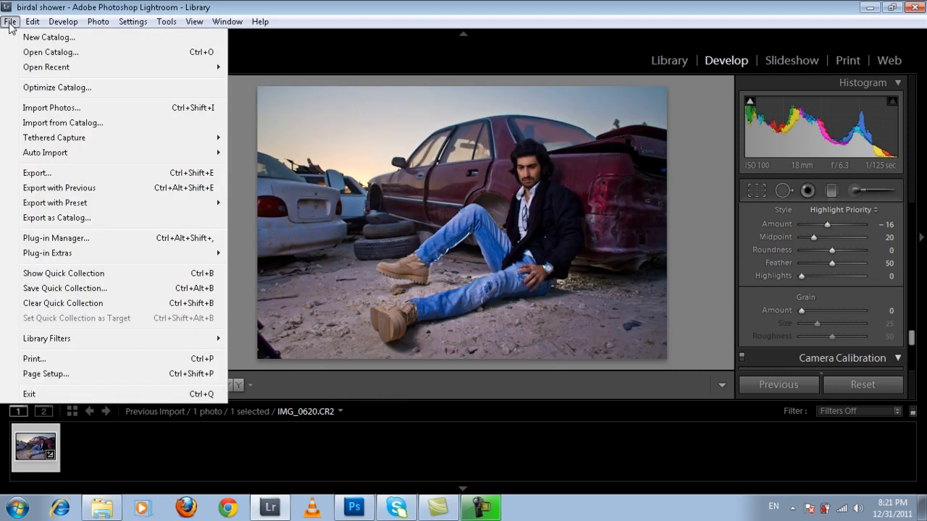
{"action": "left_click", "coordinate": [53, 173]}
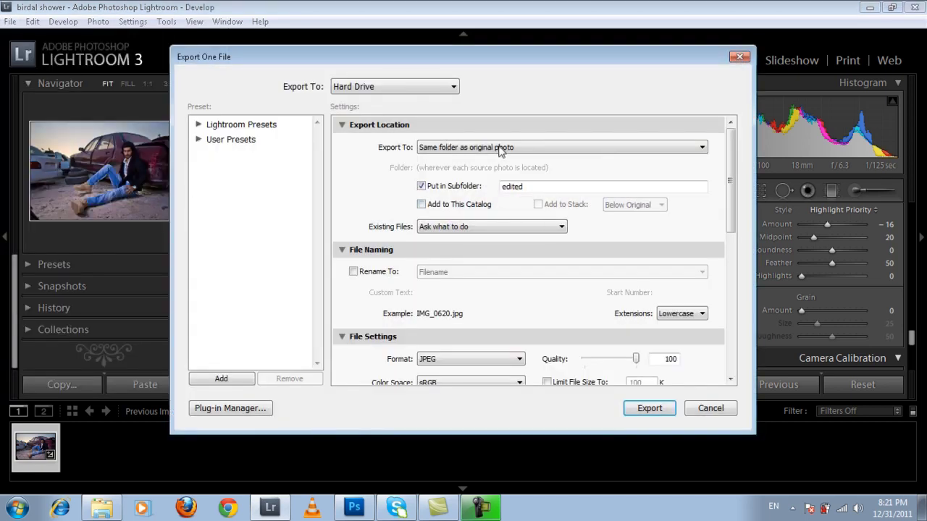
{"action": "left_click", "coordinate": [520, 187]}
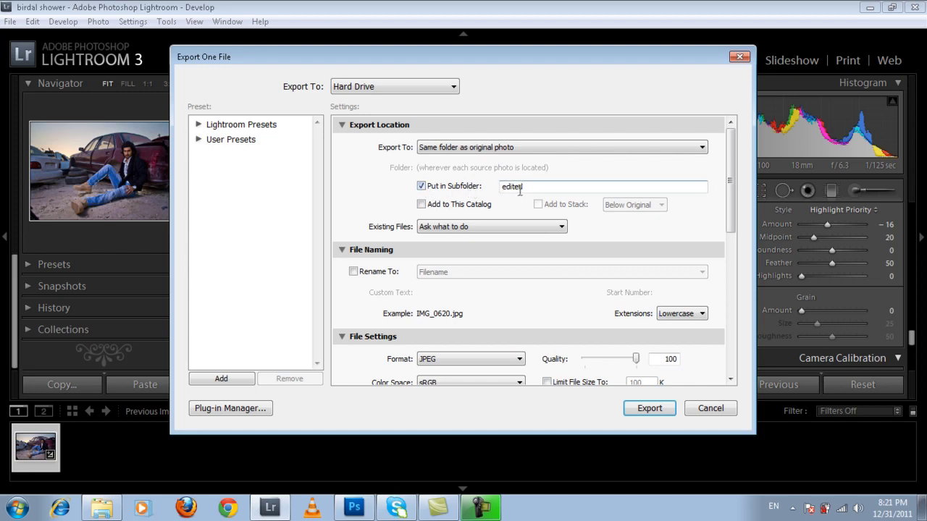
{"action": "scroll", "coordinate": [731, 170], "scroll_direction": "down", "scroll_amount": 3}
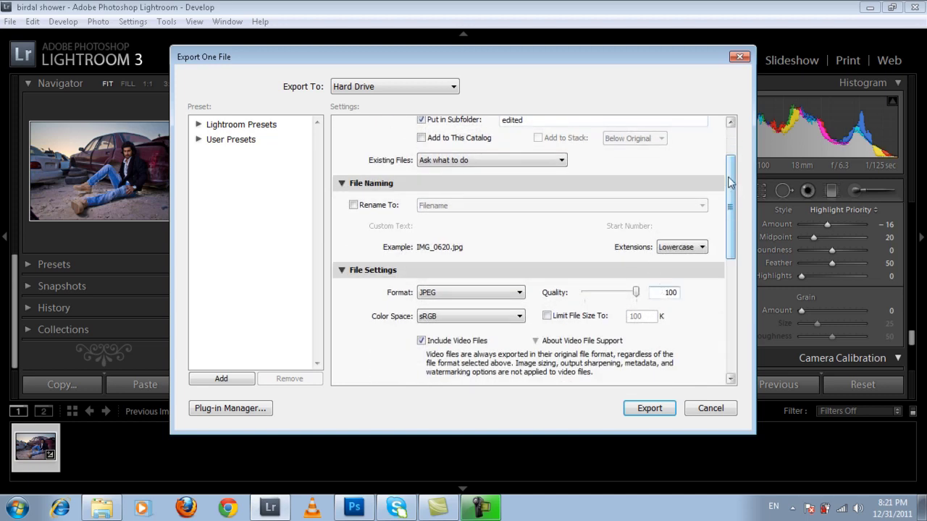
{"action": "left_click_drag", "start_coordinate": [730, 185], "coordinate": [729, 221]}
{"action": "scroll", "coordinate": [730, 221], "scroll_direction": "down", "scroll_amount": 5}
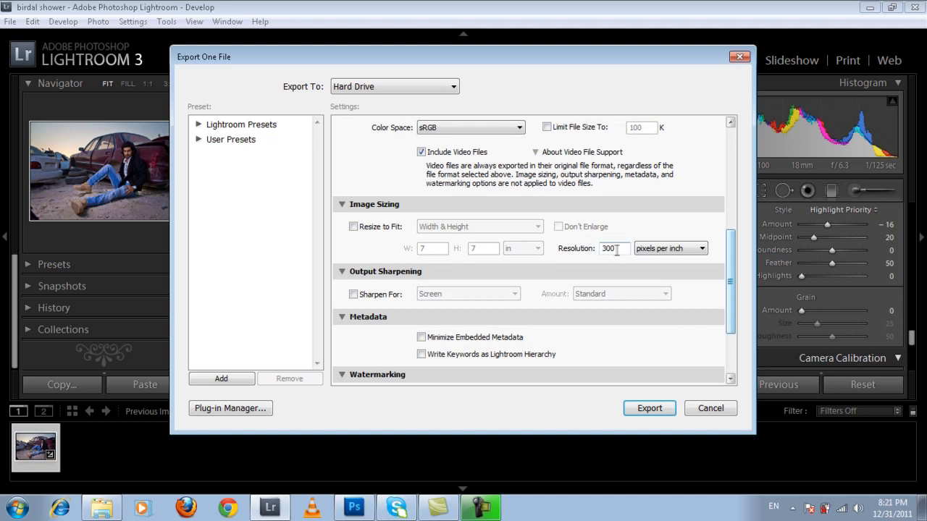
{"action": "scroll", "coordinate": [731, 249], "scroll_direction": "down", "scroll_amount": 5}
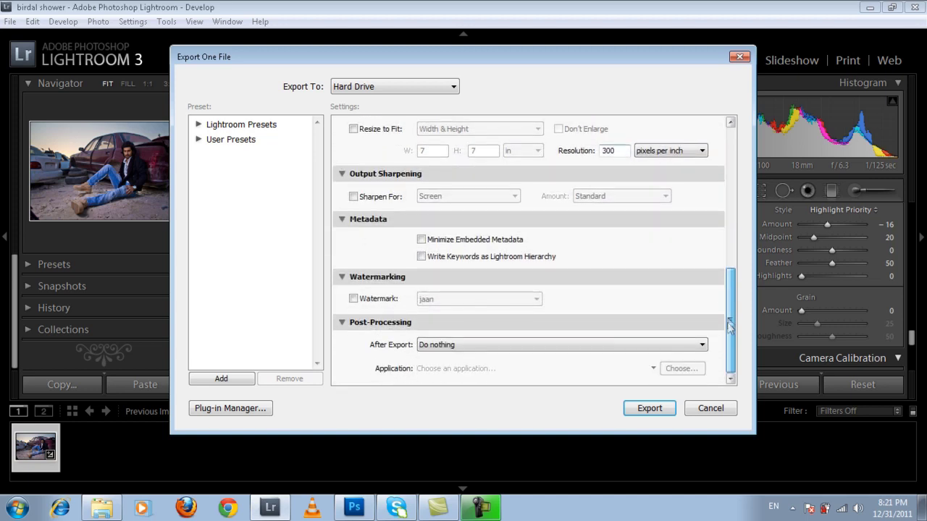
{"action": "left_click", "coordinate": [644, 409]}
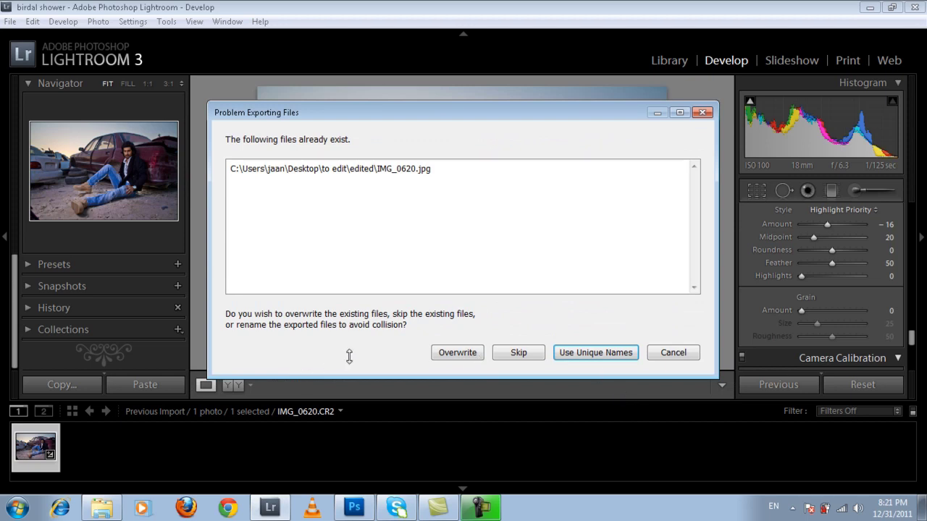
{"action": "left_click", "coordinate": [456, 353]}
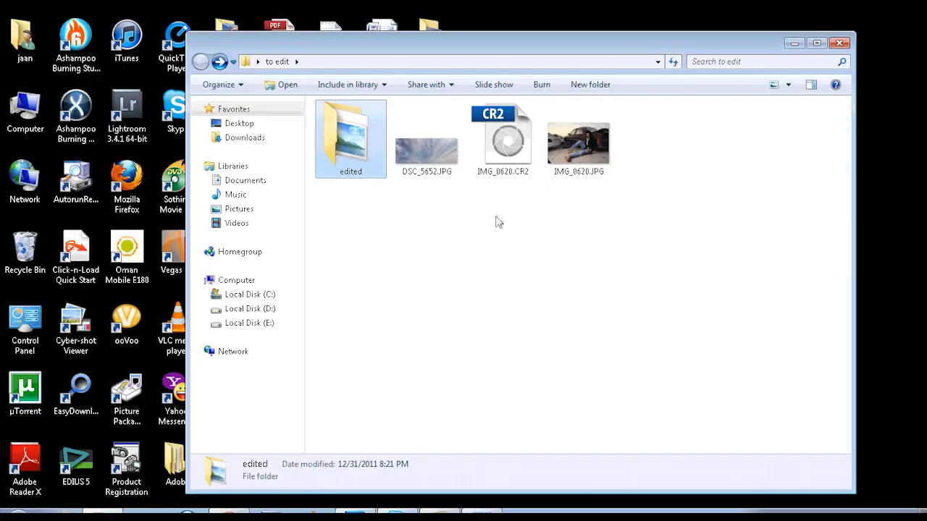
- Open the exported IMG_0620.jpg from the "edited" folder in Photoshop
{"action": "left_click", "coordinate": [474, 257]}
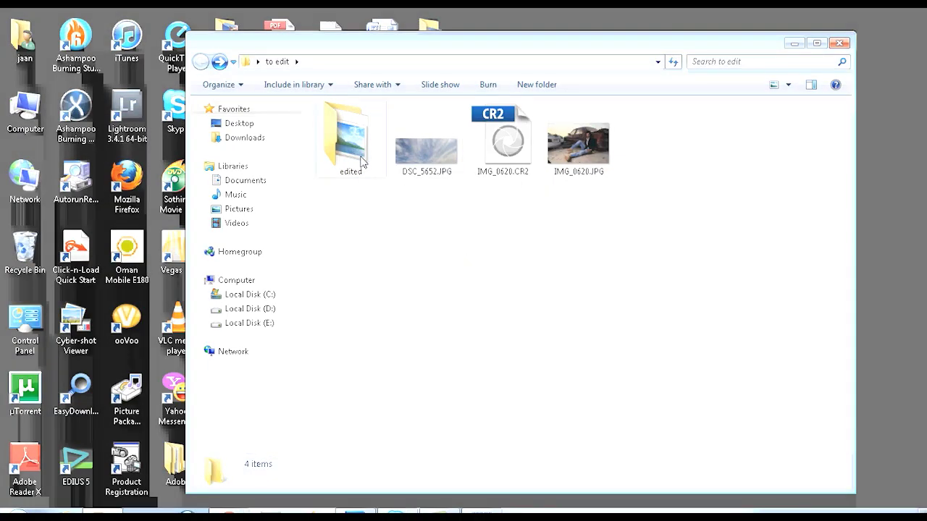
{"action": "left_click", "coordinate": [351, 145]}
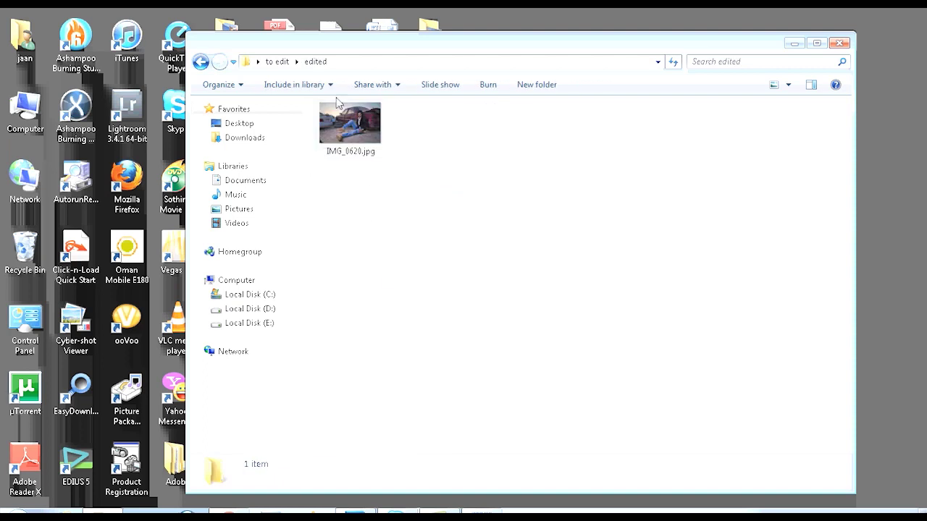
{"action": "left_click_drag", "start_coordinate": [351, 129], "coordinate": [299, 184]}
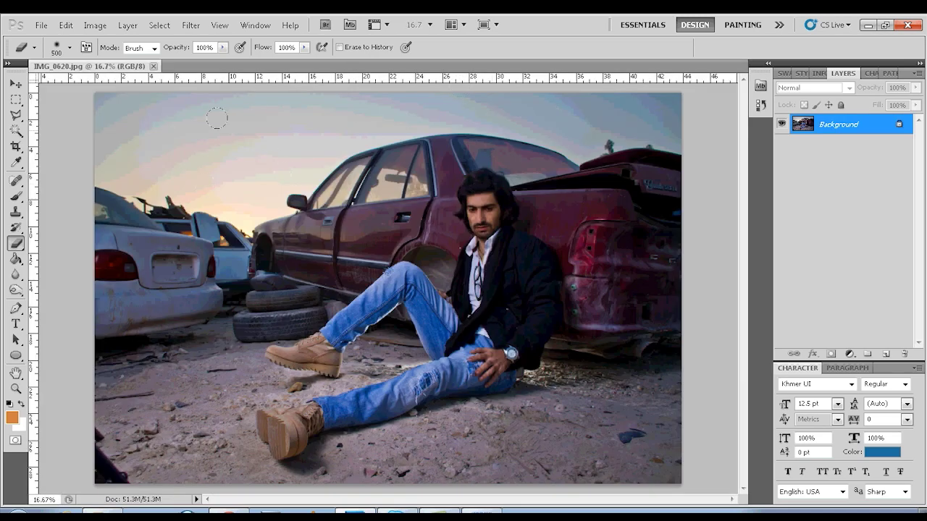
- Duplicate the Background layer and clone ground texture over the dark object in the photo's lower-left corner
{"action": "left_click_drag", "start_coordinate": [848, 124], "coordinate": [887, 353]}
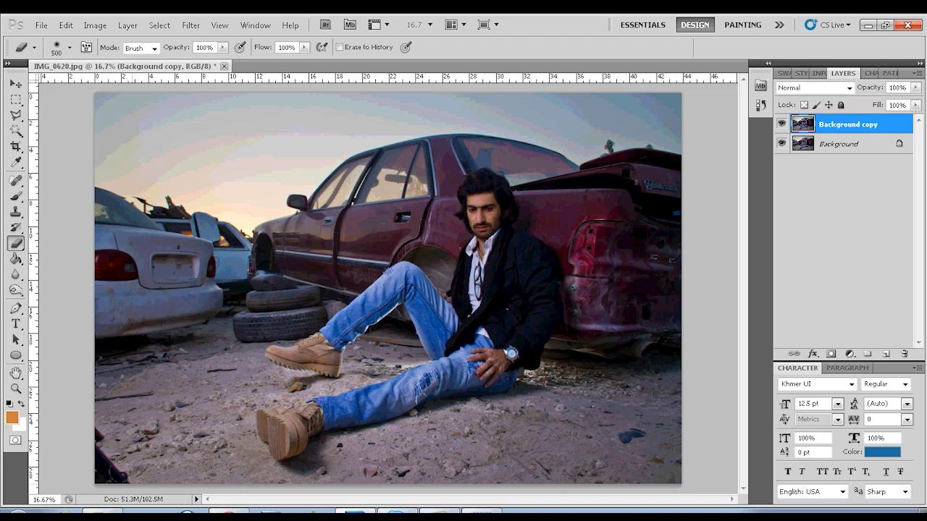
{"action": "left_click", "coordinate": [16, 211]}
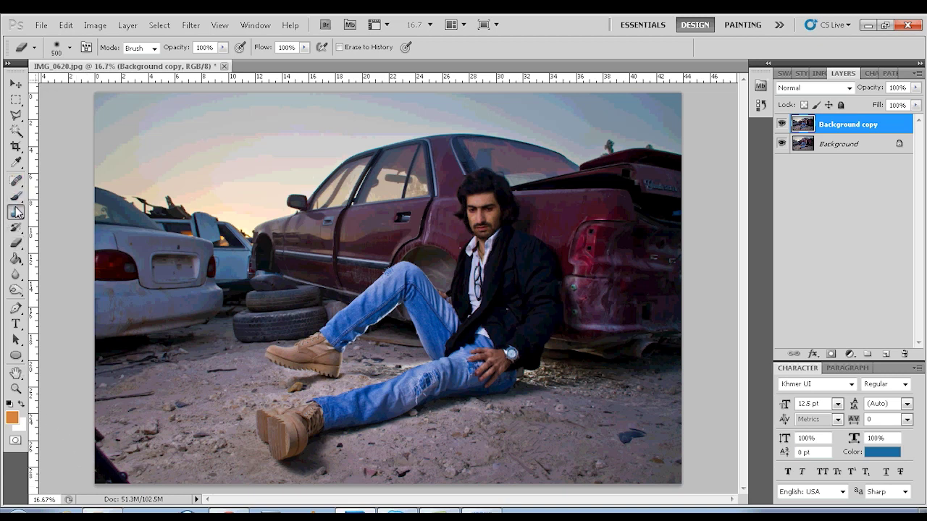
{"action": "mouse_move", "coordinate": [137, 434]}
{"action": "left_mouse_down"}
{"action": "mouse_move", "coordinate": [109, 456]}
{"action": "mouse_move", "coordinate": [89, 427]}
{"action": "mouse_move", "coordinate": [123, 474]}
{"action": "mouse_move", "coordinate": [97, 460]}
{"action": "mouse_move", "coordinate": [84, 429]}
{"action": "left_mouse_up"}
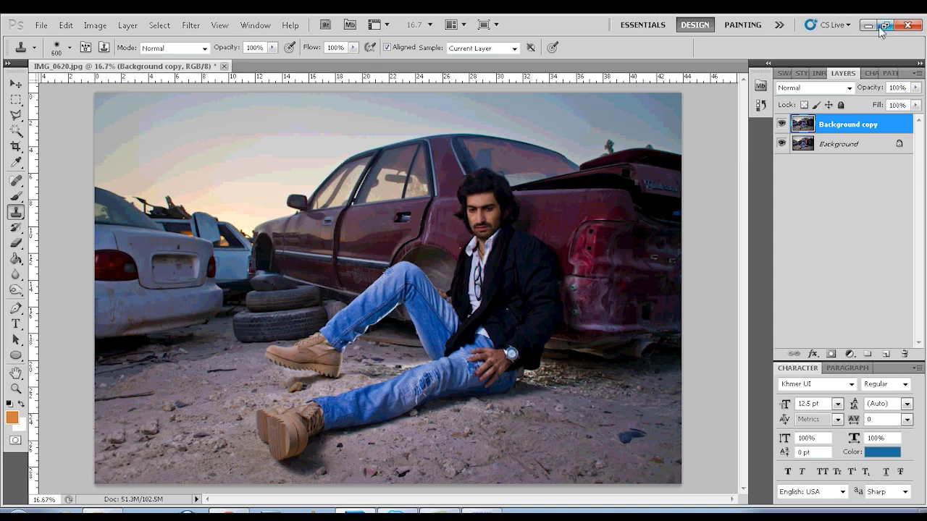
- Start an Unsharp Mask on the Background copy layer, try an Amount of 324%, and set the Amount to 60%
{"action": "left_click", "coordinate": [190, 25]}
{"action": "mouse_move", "coordinate": [262, 226]}
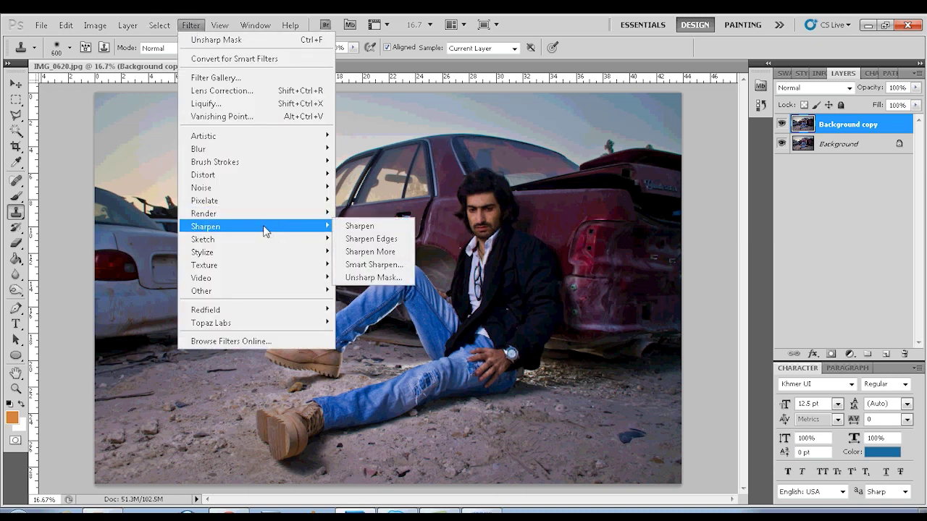
{"action": "left_click", "coordinate": [392, 248]}
{"action": "left_click", "coordinate": [373, 277]}
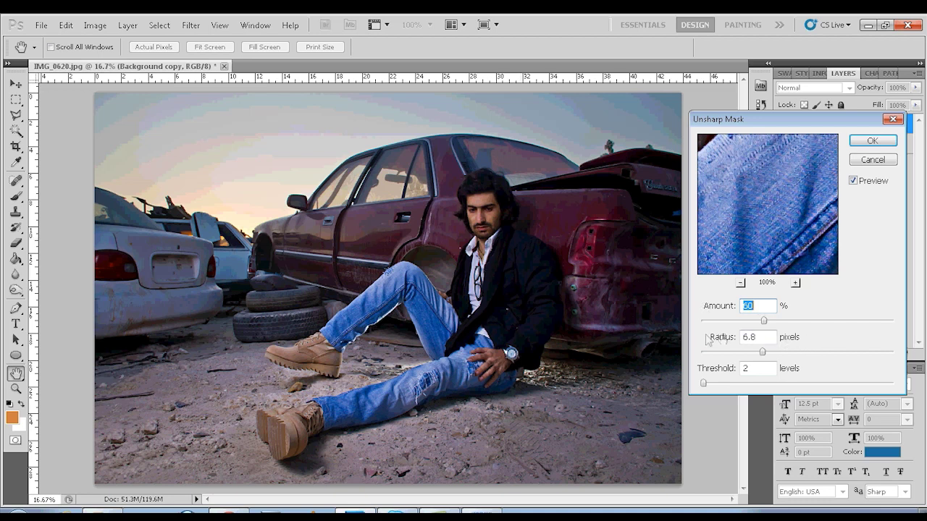
{"action": "left_click_drag", "start_coordinate": [763, 320], "coordinate": [879, 321]}
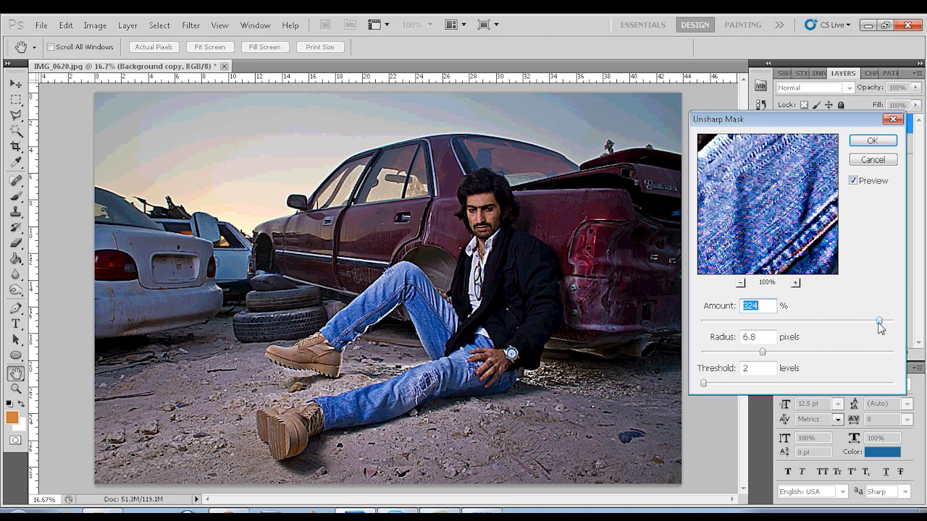
{"action": "type", "text": "60"}
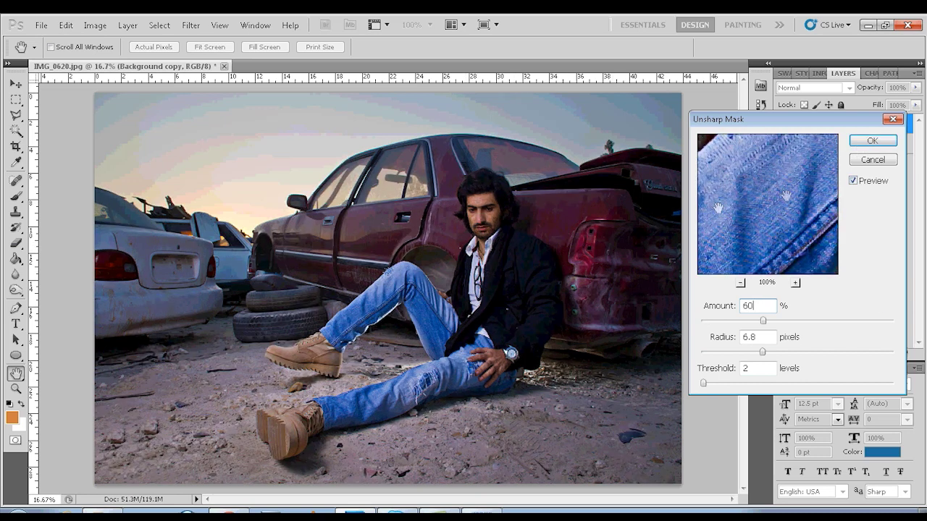
- Compare the man's face with and without the sharpening preview and apply the Unsharp Mask with Radius 6.8 and Threshold 2
{"action": "left_click", "coordinate": [682, 215], "text": "ctrl"}
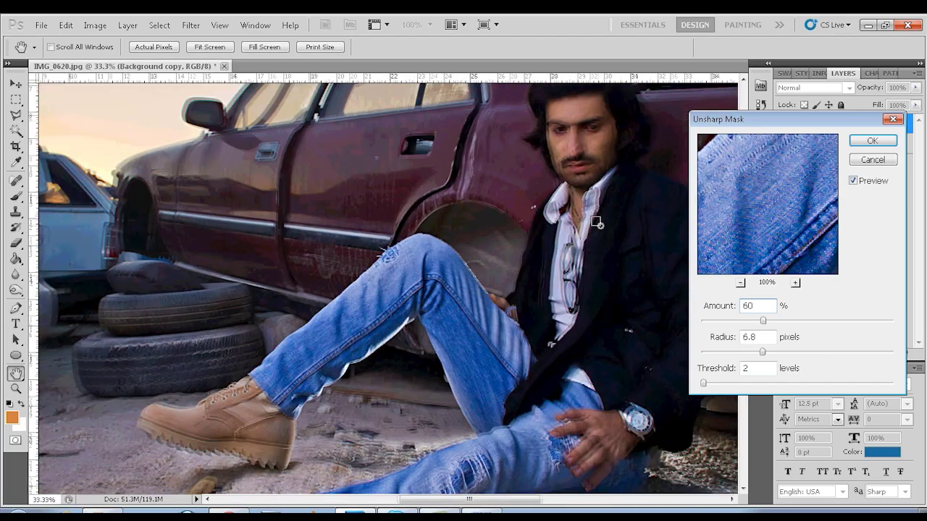
{"action": "left_click_drag", "start_coordinate": [601, 145], "coordinate": [319, 309]}
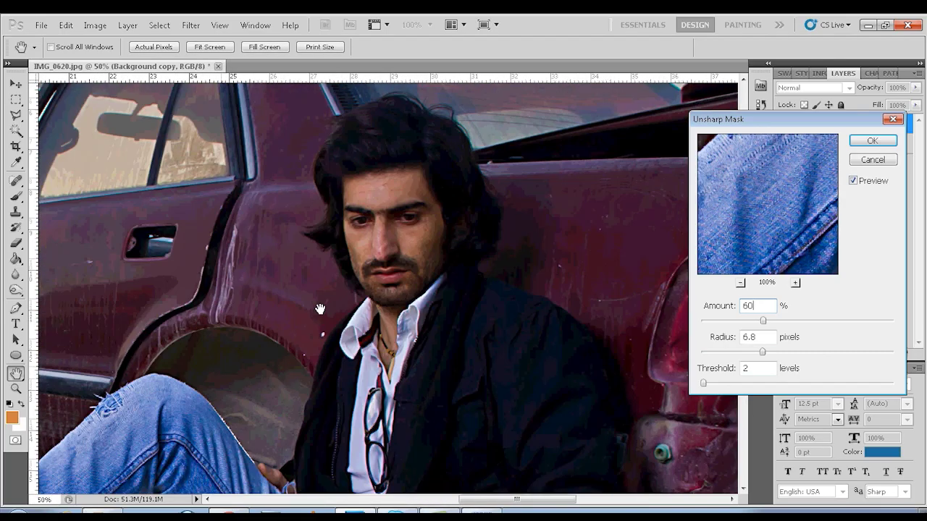
{"action": "left_click", "coordinate": [853, 181]}
{"action": "left_click", "coordinate": [853, 181]}
{"action": "left_click", "coordinate": [853, 181]}
{"action": "left_click", "coordinate": [853, 181]}
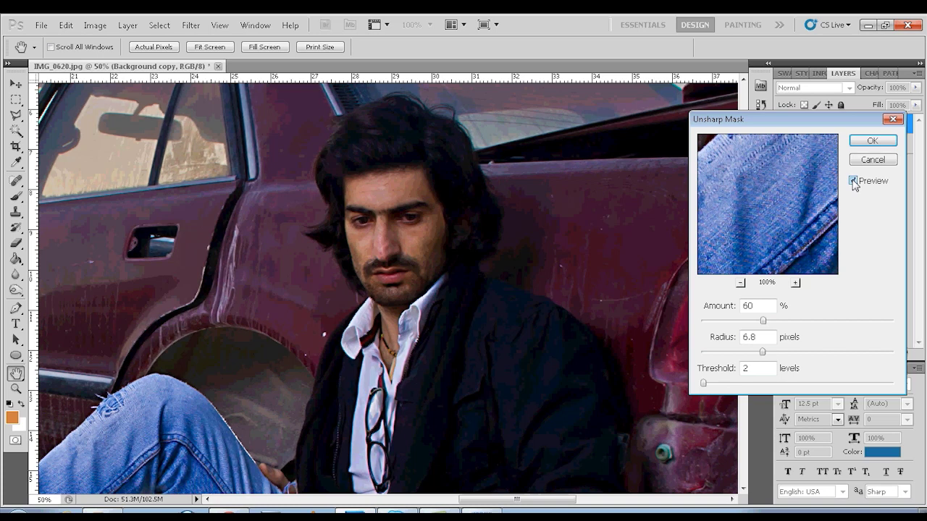
{"action": "left_click", "coordinate": [861, 140]}
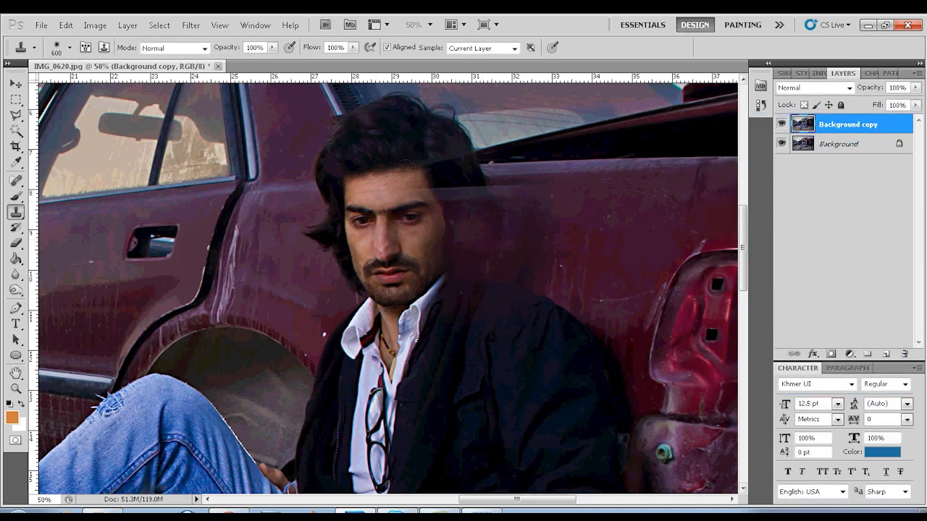
{"action": "key", "text": "ctrl+minus"}
{"action": "key", "text": "ctrl+minus"}
{"action": "key", "text": "ctrl+minus"}
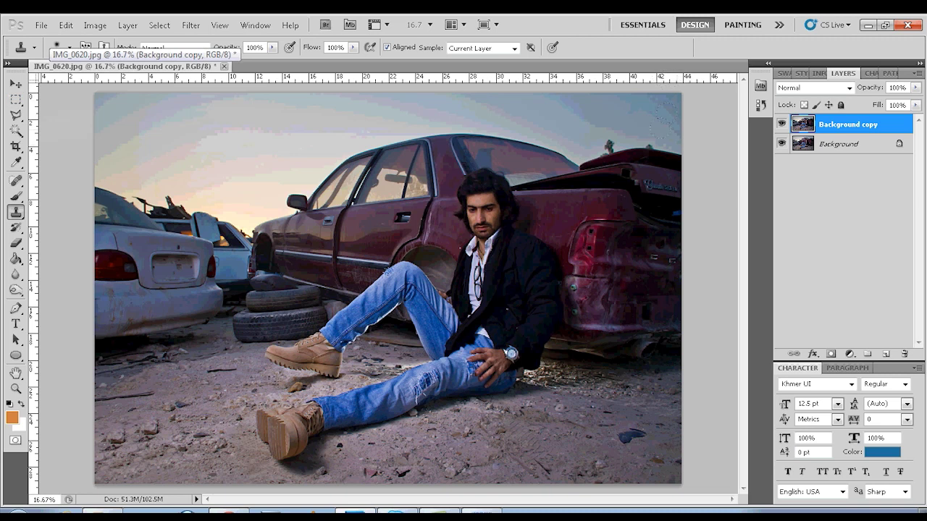
{"action": "mouse_move", "coordinate": [247, 184]}
{"action": "left_mouse_down"}
{"action": "mouse_move", "coordinate": [341, 181]}
{"action": "mouse_move", "coordinate": [326, 196]}
{"action": "mouse_move", "coordinate": [298, 123]}
{"action": "left_mouse_up"}
{"action": "key", "text": "ctrl+z"}
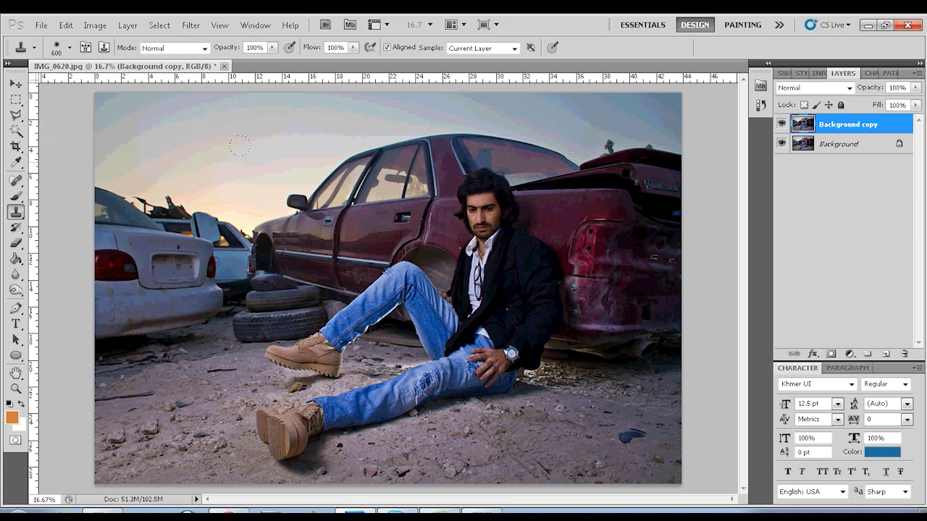
{"action": "mouse_move", "coordinate": [311, 250]}
{"action": "left_mouse_down"}
{"action": "mouse_move", "coordinate": [268, 241]}
{"action": "mouse_move", "coordinate": [293, 253]}
{"action": "mouse_move", "coordinate": [296, 271]}
{"action": "mouse_move", "coordinate": [304, 263]}
{"action": "left_mouse_up"}
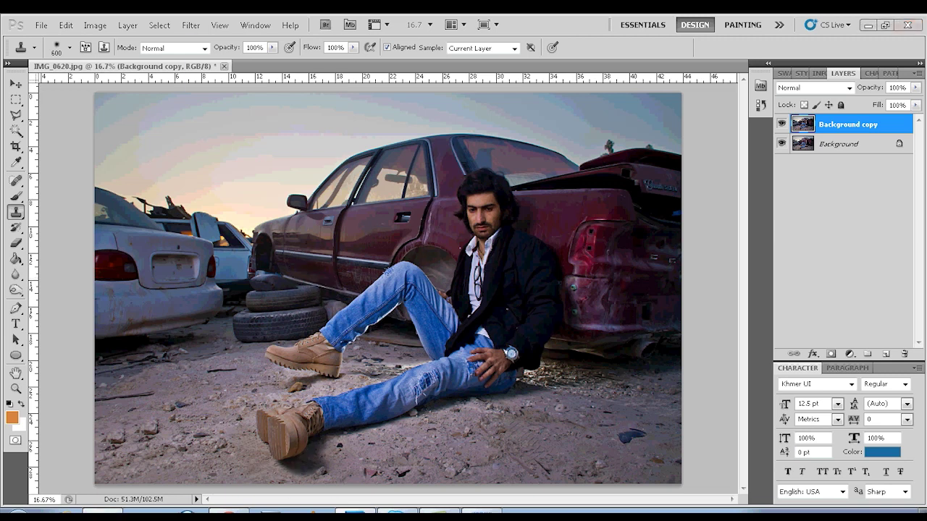
- Open the sky photo DSC_5652.JPG from the "to edit" folder in Photoshop as a separate document
{"action": "left_click", "coordinate": [109, 511]}
{"action": "left_click", "coordinate": [202, 64]}
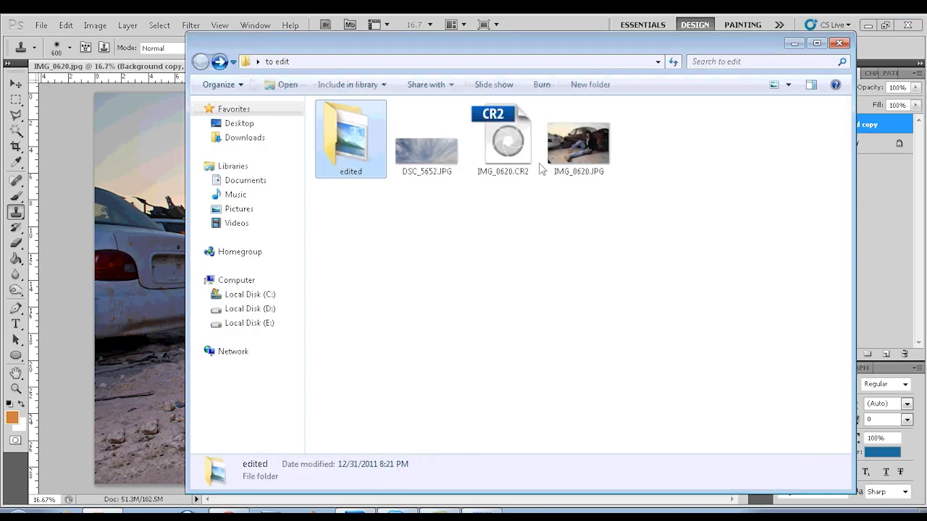
{"action": "left_click_drag", "start_coordinate": [551, 44], "coordinate": [558, 181]}
{"action": "left_click_drag", "start_coordinate": [459, 281], "coordinate": [369, 67]}
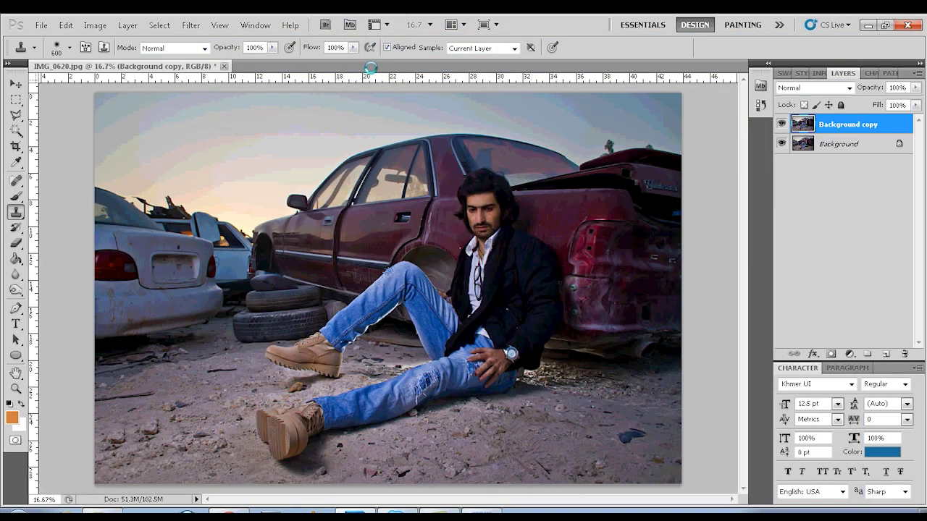
- Copy the entire sky photo and paste it into IMG_0620.jpg as a new layer above the Background copy
{"action": "key", "text": "ctrl+a"}
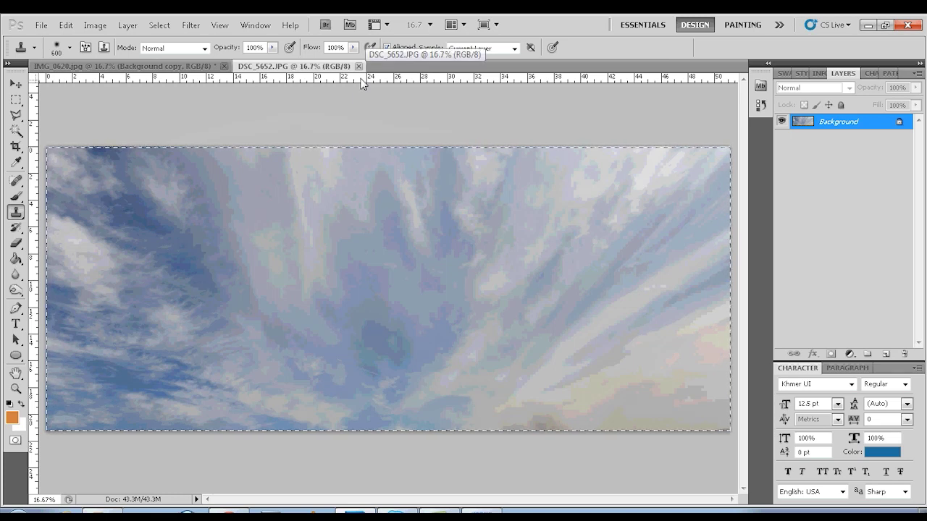
{"action": "left_click", "coordinate": [155, 66]}
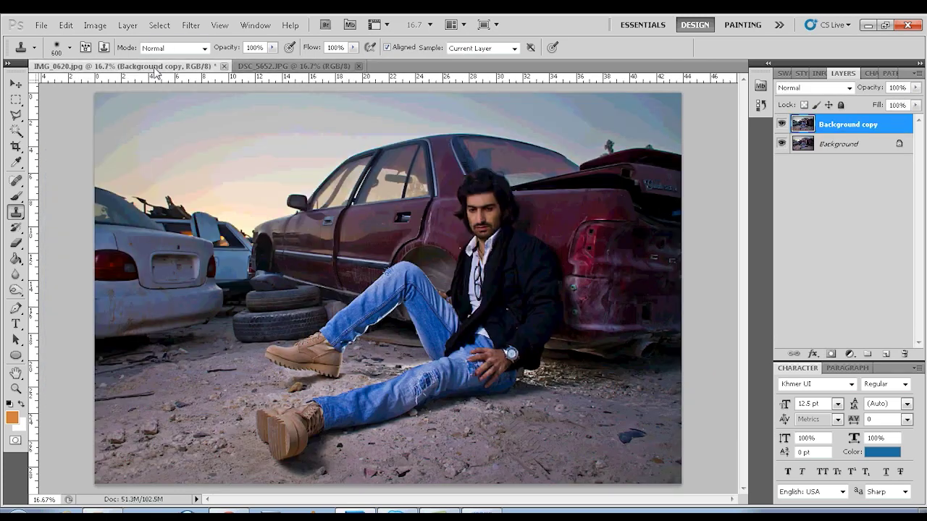
{"action": "key", "text": "ctrl+v"}
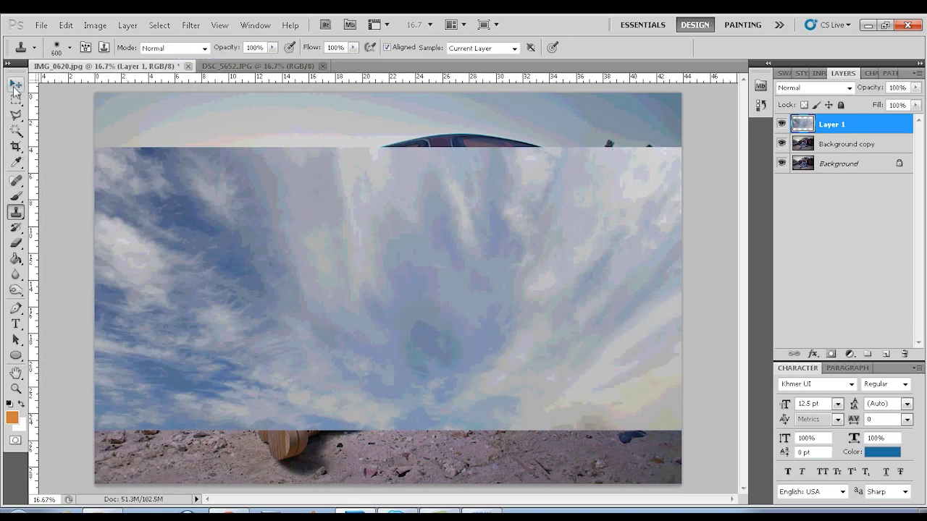
- Scale the sky layer down to about 82%, move it to the photo's upper edge and stretch it to cover the full width
{"action": "key", "text": "v"}
{"action": "key", "text": "ctrl+t"}
{"action": "left_click_drag", "start_coordinate": [94, 150], "coordinate": [221, 201]}
{"action": "left_click_drag", "start_coordinate": [353, 266], "coordinate": [218, 156]}
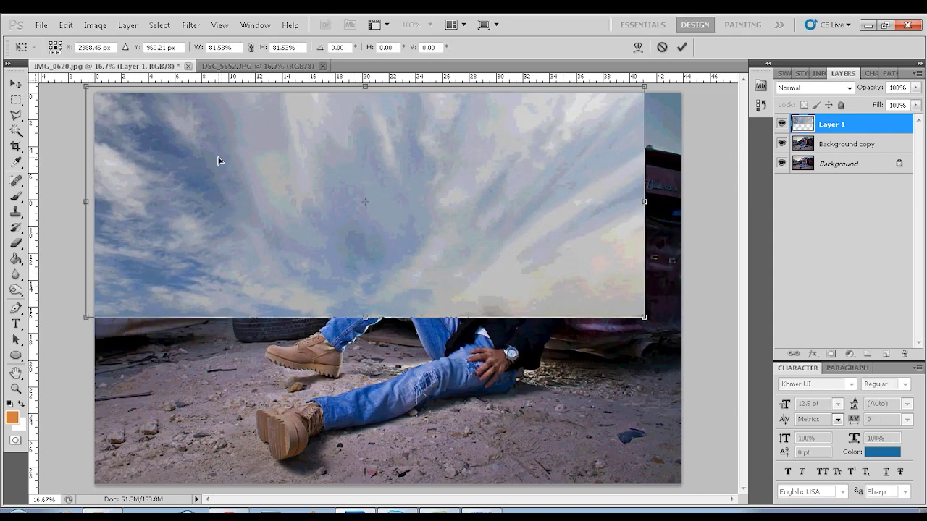
{"action": "left_click_drag", "start_coordinate": [644, 316], "coordinate": [683, 317]}
{"action": "key", "text": "Return"}
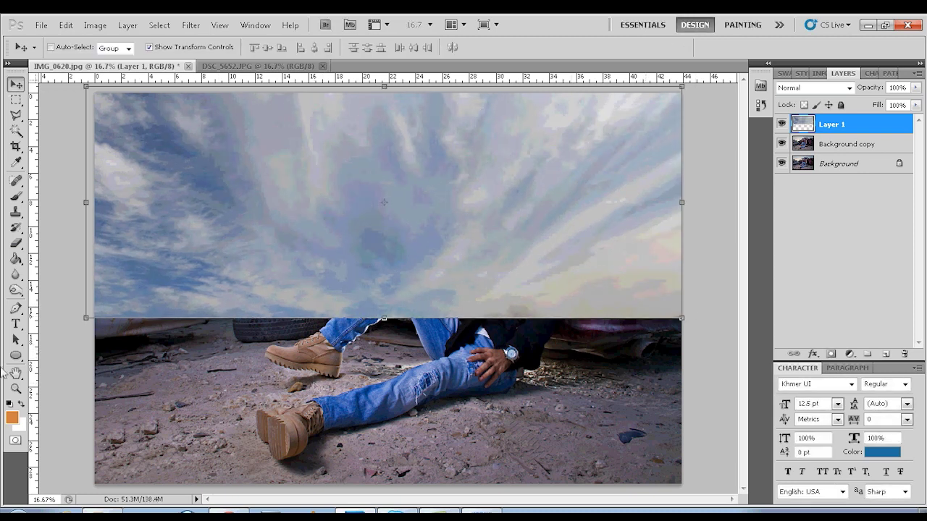
{"action": "left_click", "coordinate": [15, 100]}
{"action": "left_click", "coordinate": [15, 83]}
{"action": "left_click", "coordinate": [15, 100]}
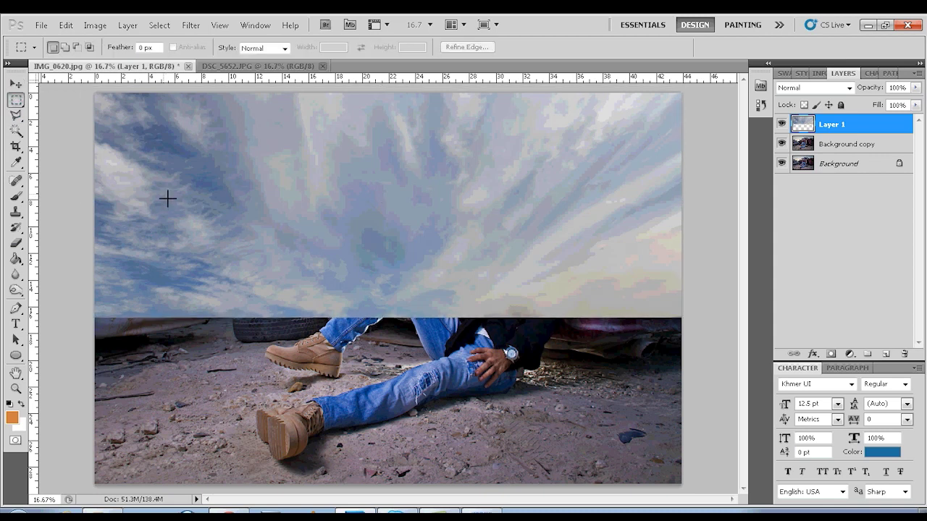
- Apply Levels to the sky layer with a black input level of 31 and a midtone value of 1.04
{"action": "key", "text": "ctrl+l"}
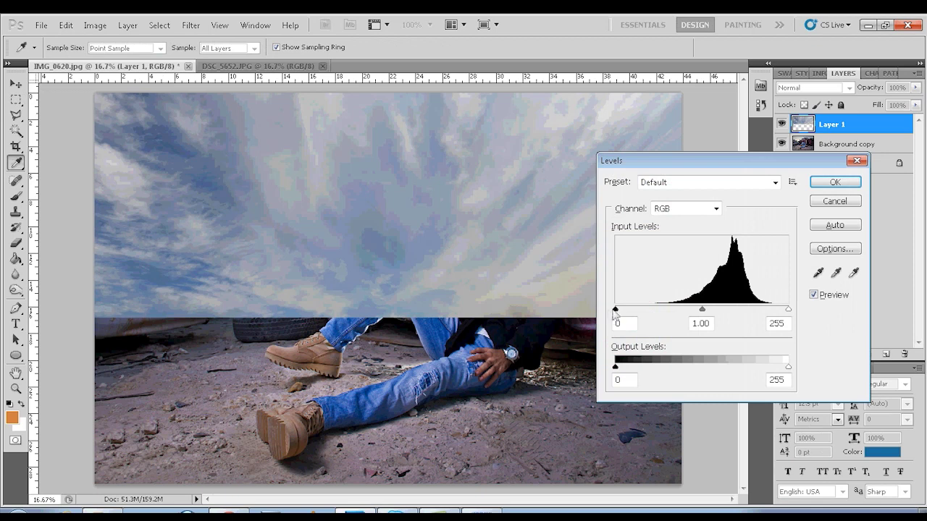
{"action": "left_click_drag", "start_coordinate": [615, 310], "coordinate": [635, 311]}
{"action": "mouse_move", "coordinate": [713, 312]}
{"action": "left_mouse_down"}
{"action": "mouse_move", "coordinate": [698, 311]}
{"action": "mouse_move", "coordinate": [712, 318]}
{"action": "left_mouse_up"}
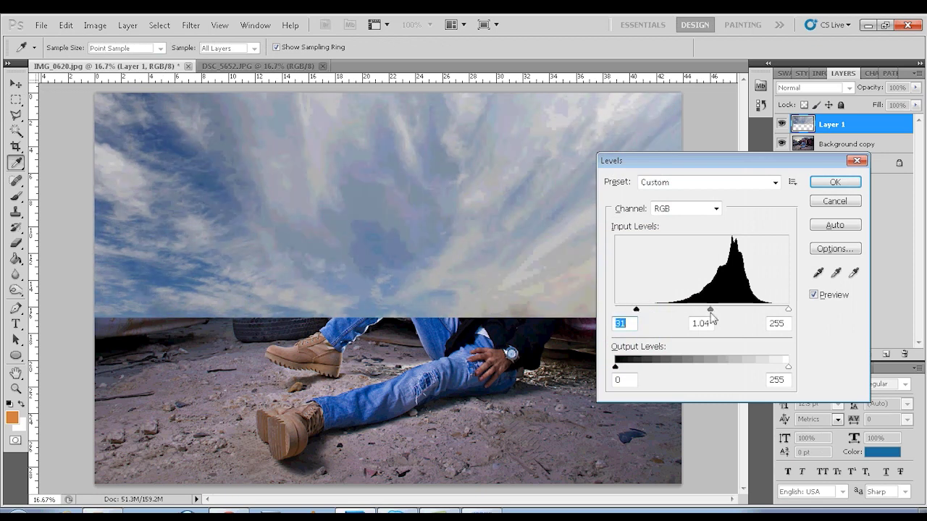
{"action": "left_click", "coordinate": [846, 181]}
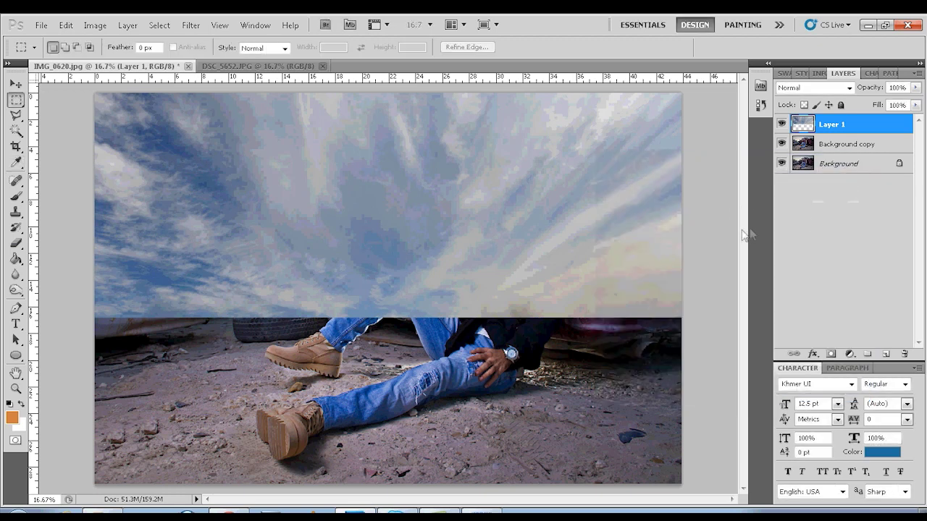
- Try Darken, Color Burn and neighbouring blend modes on the sky layer and set it to Multiply
{"action": "left_click", "coordinate": [814, 88]}
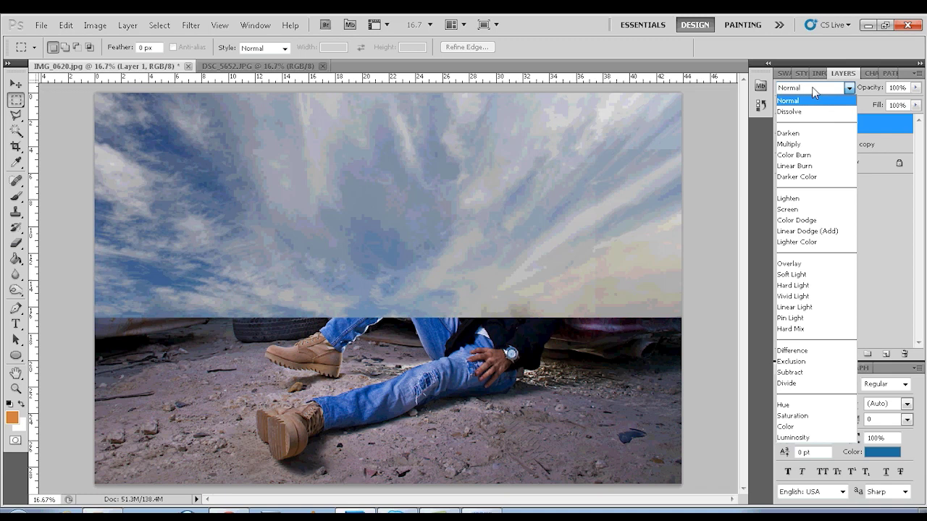
{"action": "left_click", "coordinate": [801, 137]}
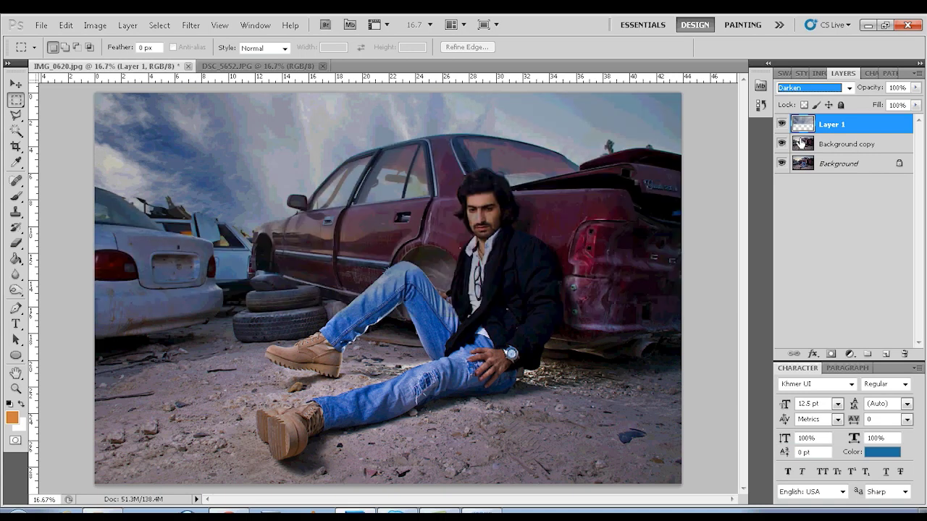
{"action": "key", "text": "Down"}
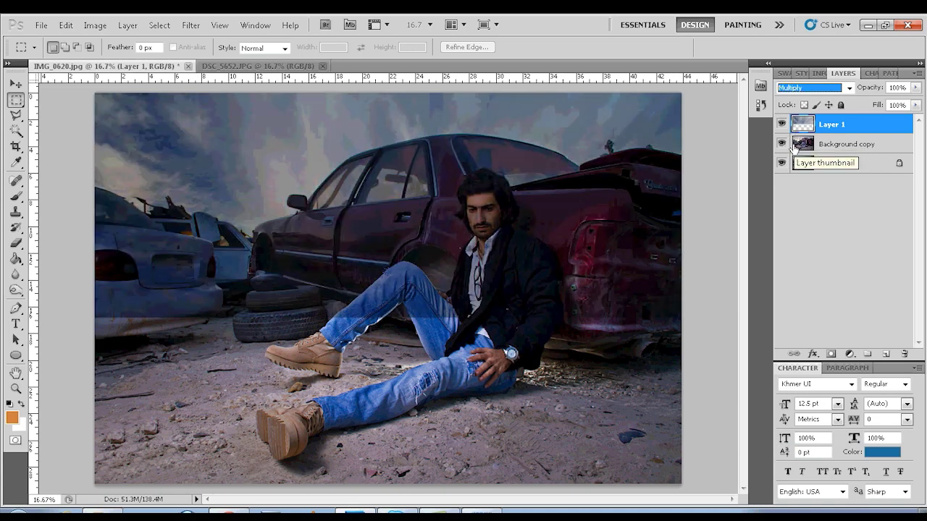
{"action": "key", "text": "Down"}
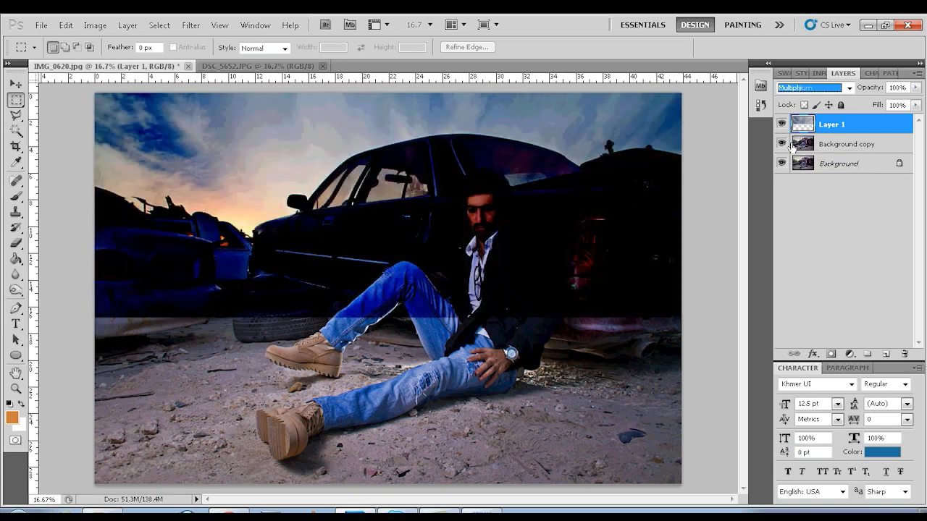
{"action": "key", "text": "Down"}
{"action": "key", "text": "Down"}
{"action": "key", "text": "Up"}
{"action": "key", "text": "Up"}
{"action": "key", "text": "Up"}
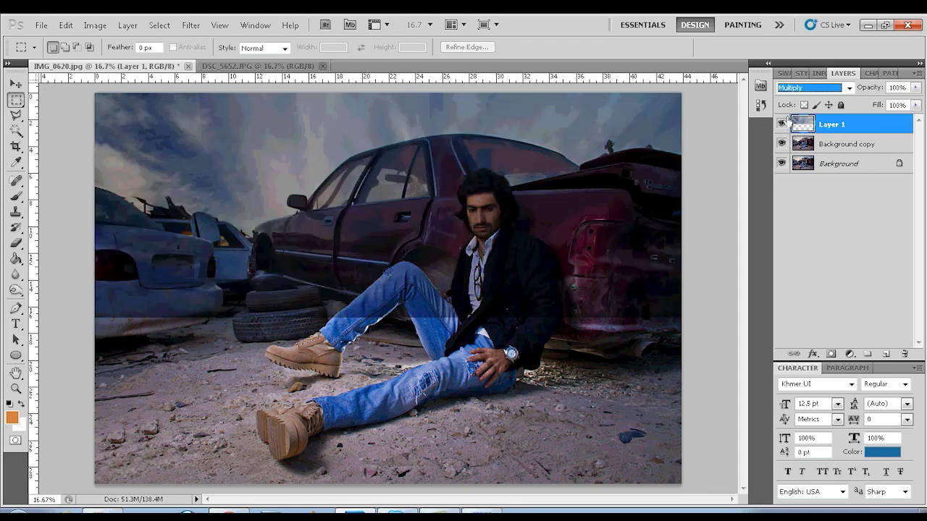
{"action": "left_click", "coordinate": [835, 226]}
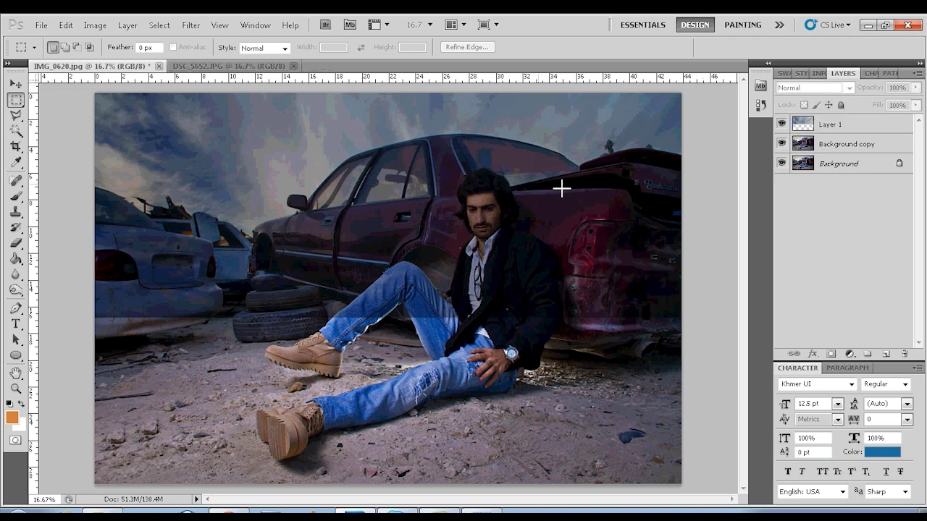
{"action": "left_click", "coordinate": [843, 123]}
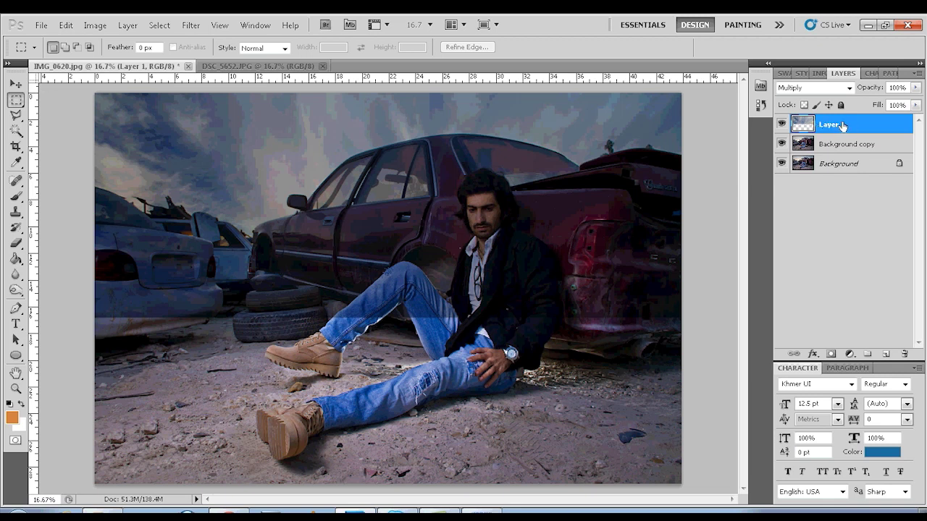
- Add a layer mask to the sky layer and paint black over the white car and the red car's side with a 700 px brush
{"action": "left_click", "coordinate": [831, 354]}
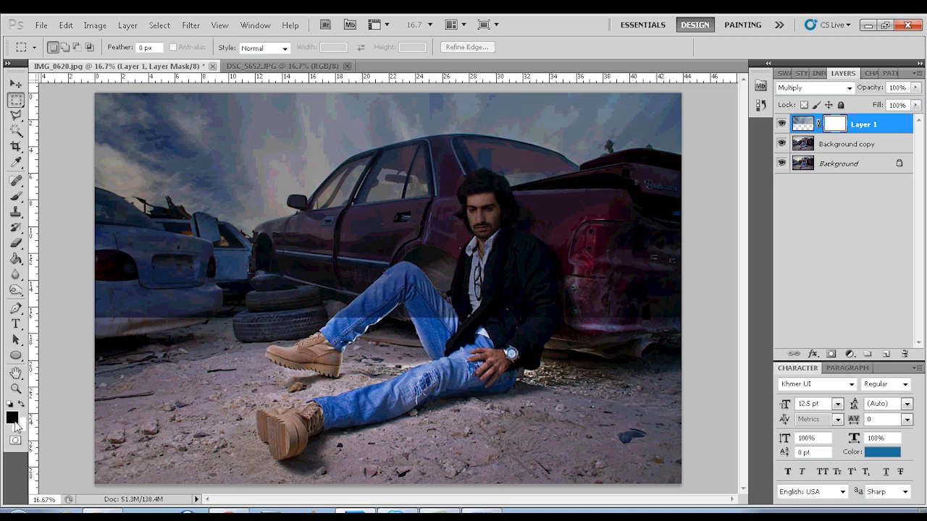
{"action": "left_click", "coordinate": [15, 198]}
{"action": "key", "text": "bracketright"}
{"action": "key", "text": "bracketright"}
{"action": "key", "text": "bracketright"}
{"action": "key", "text": "bracketright"}
{"action": "key", "text": "bracketright"}
{"action": "key", "text": "bracketright"}
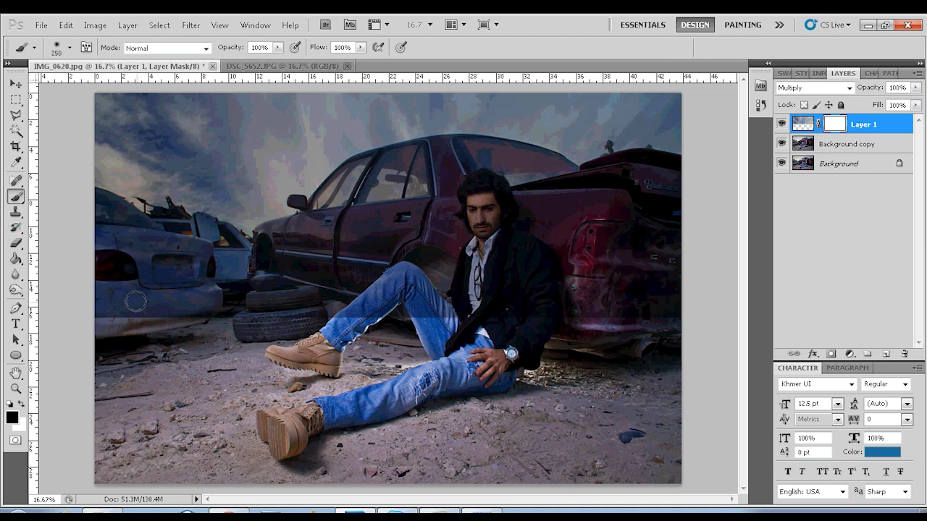
{"action": "key", "text": "bracketright"}
{"action": "key", "text": "bracketright"}
{"action": "mouse_move", "coordinate": [123, 290]}
{"action": "left_mouse_down"}
{"action": "mouse_move", "coordinate": [156, 288]}
{"action": "mouse_move", "coordinate": [85, 274]}
{"action": "mouse_move", "coordinate": [131, 217]}
{"action": "mouse_move", "coordinate": [184, 250]}
{"action": "mouse_move", "coordinate": [203, 243]}
{"action": "left_mouse_up"}
{"action": "mouse_move", "coordinate": [209, 282]}
{"action": "left_mouse_down"}
{"action": "mouse_move", "coordinate": [246, 297]}
{"action": "mouse_move", "coordinate": [333, 228]}
{"action": "mouse_move", "coordinate": [420, 208]}
{"action": "left_mouse_up"}
- Mask the sky off the man, the rear of the red car and the background cars with the soft 700 px brush
{"action": "right_click", "coordinate": [421, 210]}
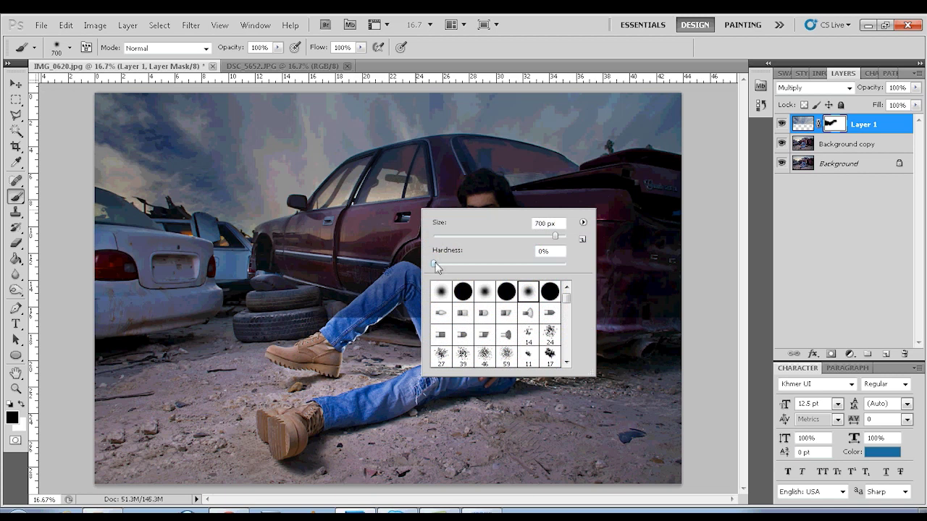
{"action": "key", "text": "Return"}
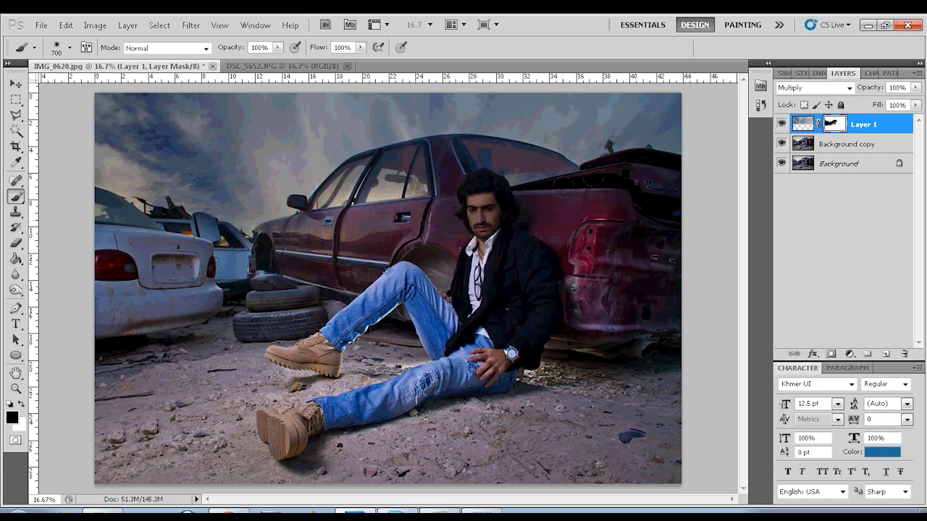
{"action": "mouse_move", "coordinate": [527, 174]}
{"action": "left_mouse_down"}
{"action": "mouse_move", "coordinate": [470, 163]}
{"action": "mouse_move", "coordinate": [381, 175]}
{"action": "mouse_move", "coordinate": [482, 217]}
{"action": "mouse_move", "coordinate": [434, 241]}
{"action": "left_mouse_up"}
{"action": "left_click_drag", "start_coordinate": [243, 246], "coordinate": [279, 225]}
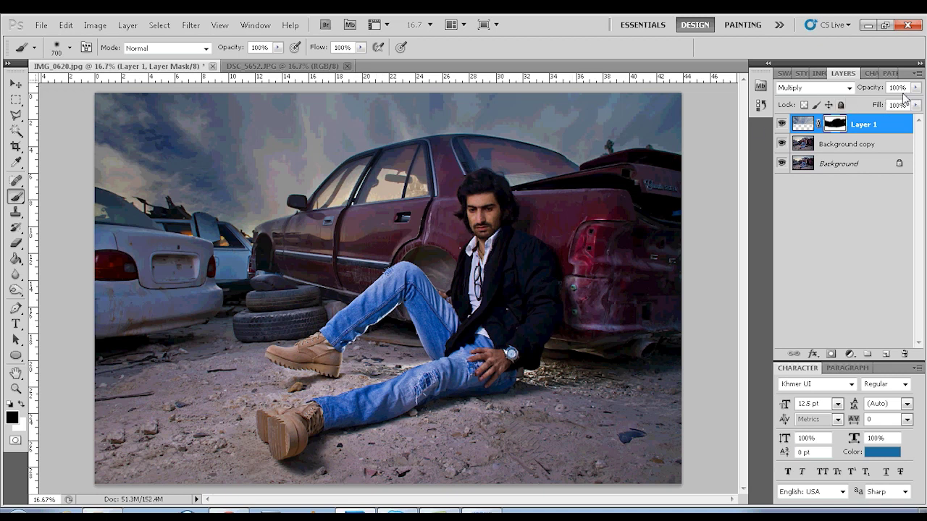
- Lower the sky layer's opacity to 75% and shift its image toward warmer tones with Color Balance
{"action": "left_click_drag", "start_coordinate": [916, 87], "coordinate": [900, 103]}
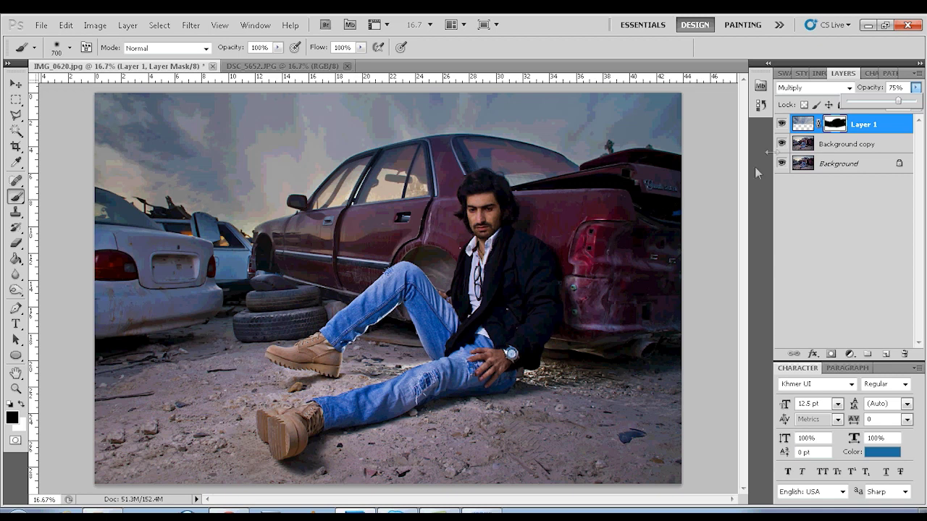
{"action": "left_click", "coordinate": [799, 123]}
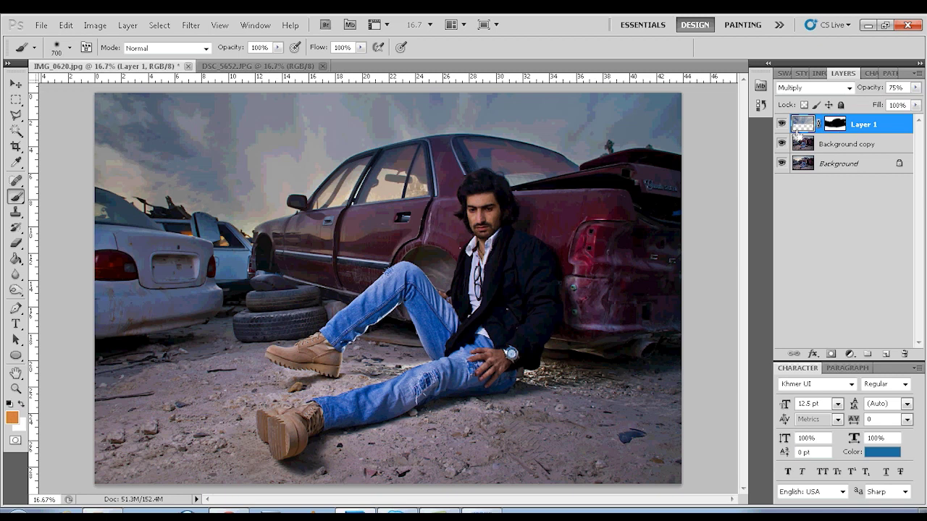
{"action": "key", "text": "ctrl+b"}
{"action": "mouse_move", "coordinate": [728, 230]}
{"action": "left_mouse_down"}
{"action": "mouse_move", "coordinate": [740, 232]}
{"action": "mouse_move", "coordinate": [717, 259]}
{"action": "left_mouse_up"}
{"action": "left_click", "coordinate": [868, 193]}
{"action": "key", "text": "b"}
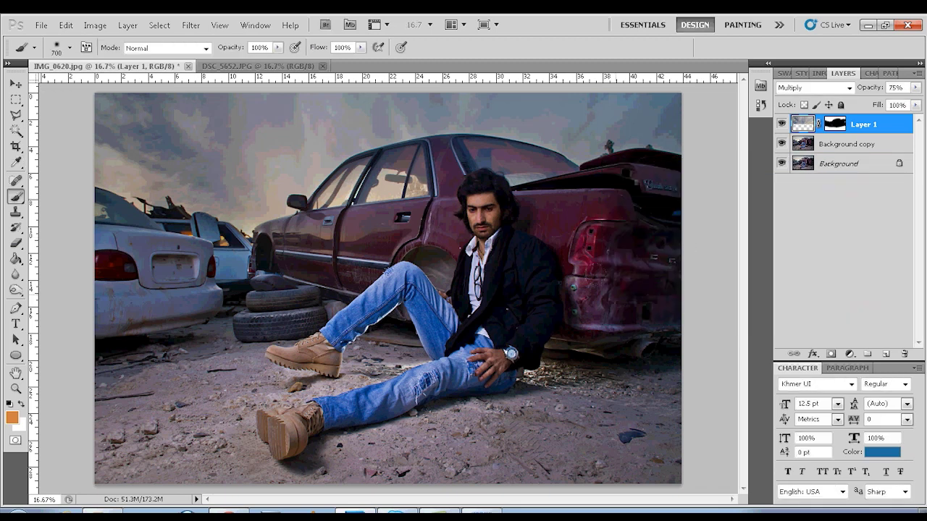
- Merge the sky layer down into the Background copy layer and duplicate the merged layer
{"action": "key", "text": "Delete"}
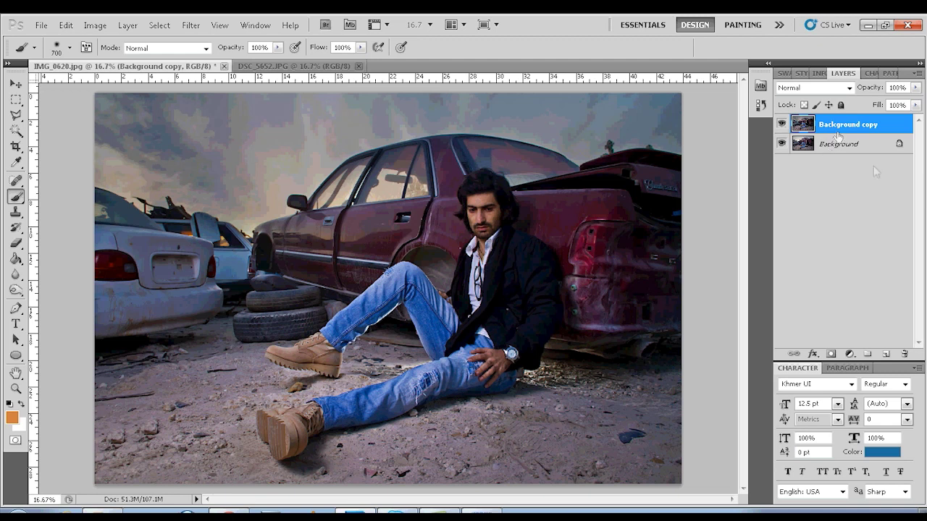
{"action": "left_click_drag", "start_coordinate": [863, 132], "coordinate": [884, 353]}
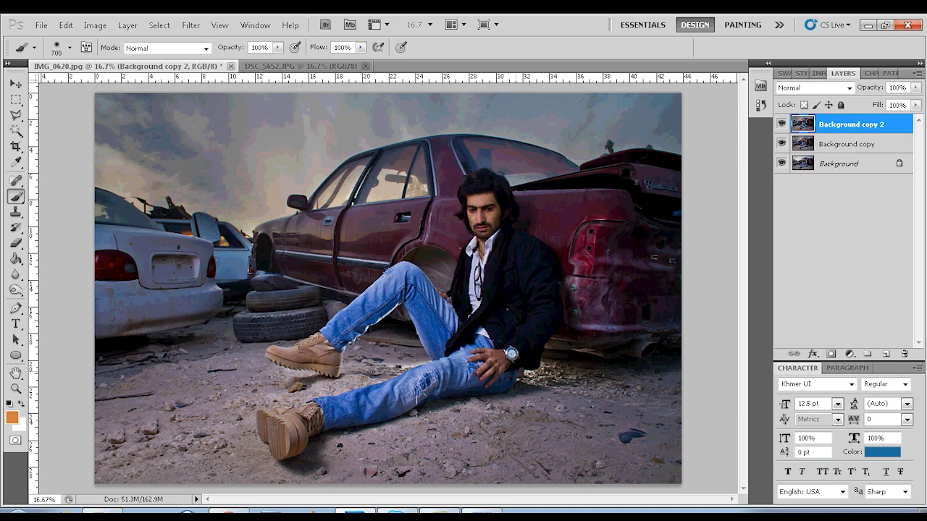
- Burn the photo's outer edges and corners with a 2500 px Burn tool set to Midtones at 50% exposure
{"action": "key", "text": "ctrl+minus"}
{"action": "key", "text": "ctrl+minus"}
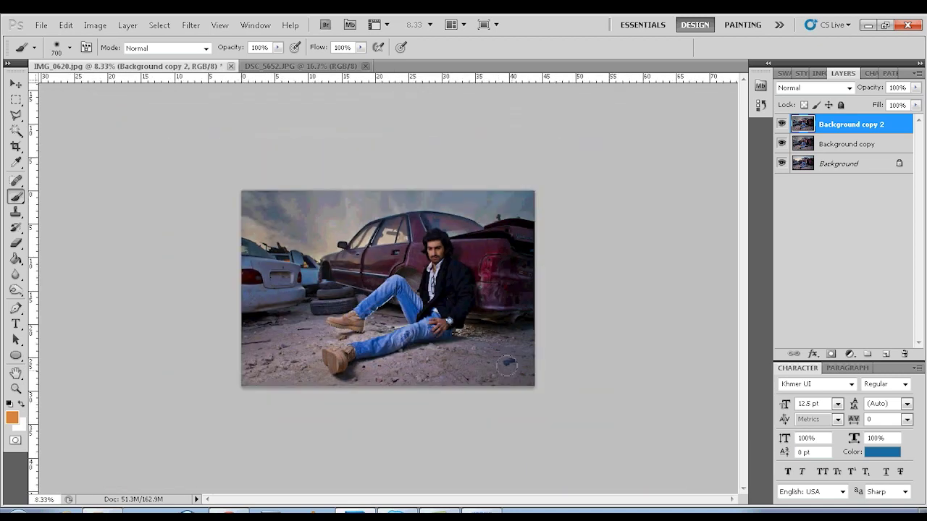
{"action": "left_click", "coordinate": [15, 292]}
{"action": "right_click", "coordinate": [14, 292]}
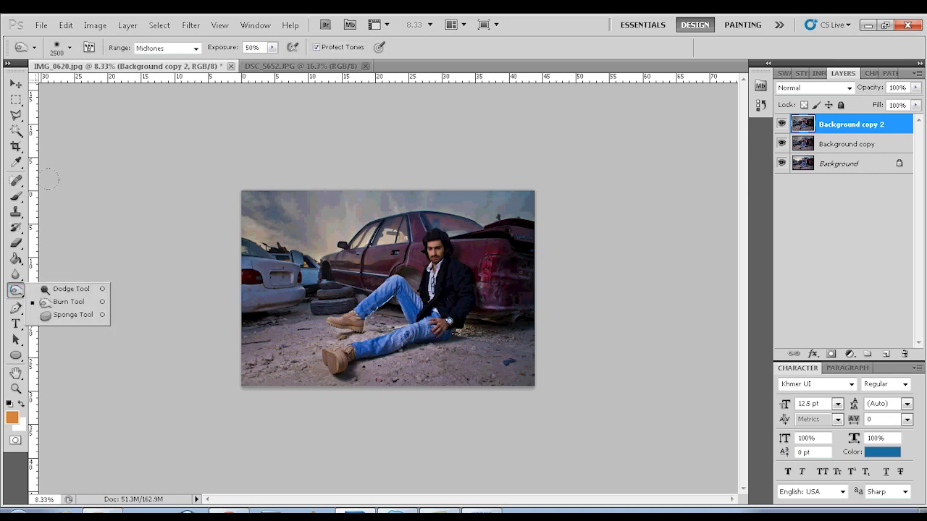
{"action": "left_click", "coordinate": [74, 174]}
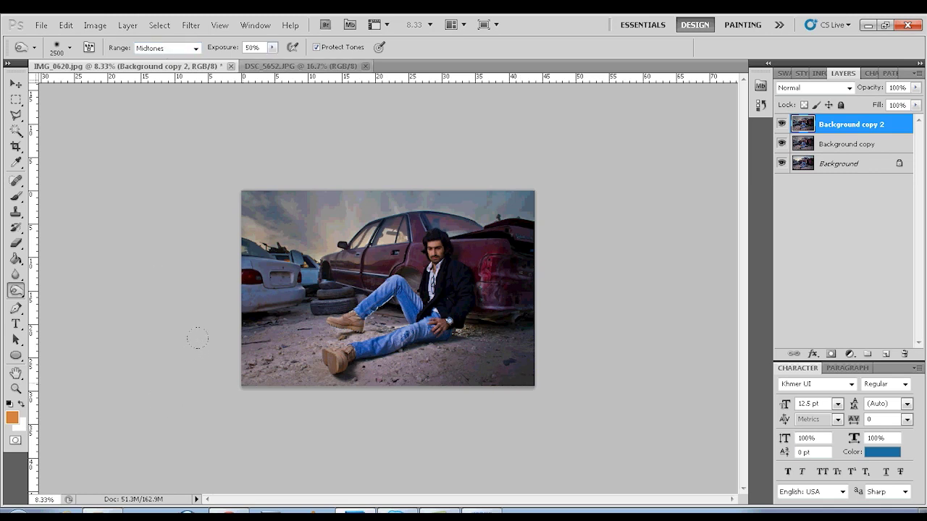
{"action": "left_click_drag", "start_coordinate": [179, 358], "coordinate": [188, 367]}
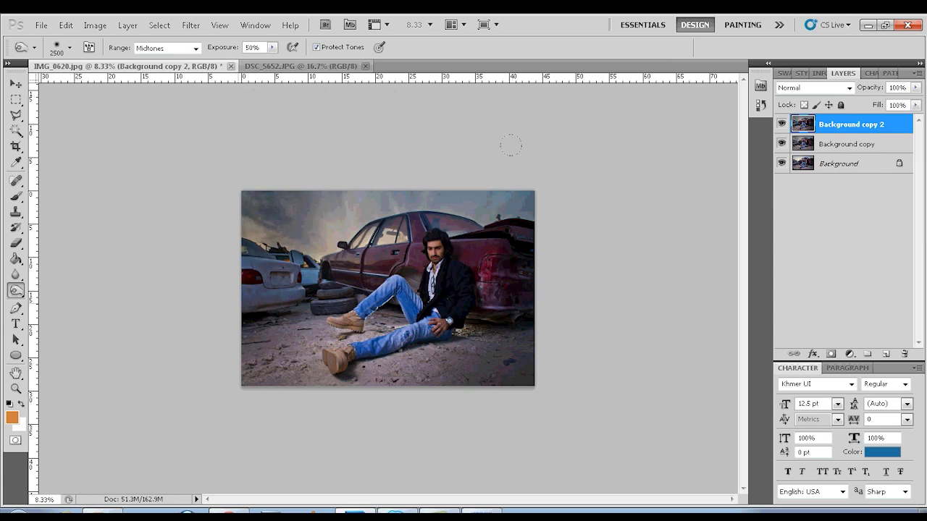
{"action": "left_click_drag", "start_coordinate": [494, 143], "coordinate": [497, 154]}
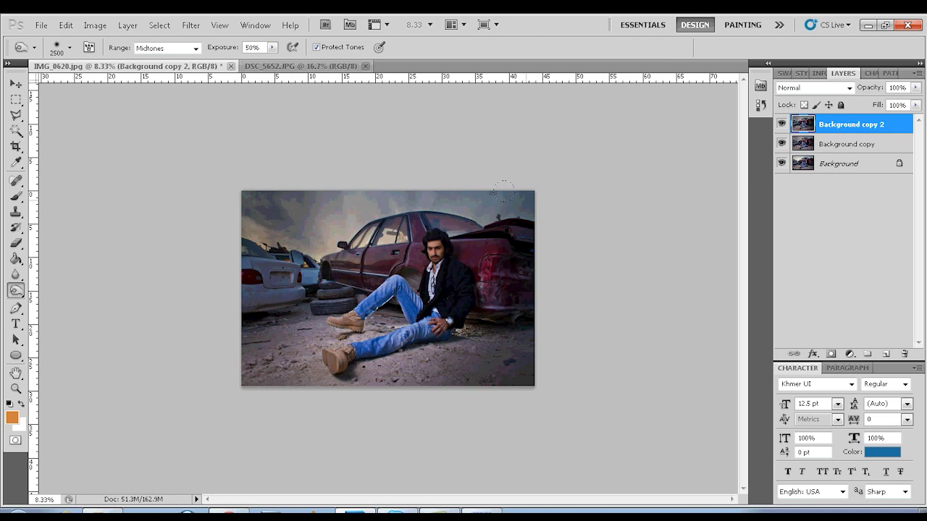
{"action": "left_click_drag", "start_coordinate": [516, 191], "coordinate": [593, 299]}
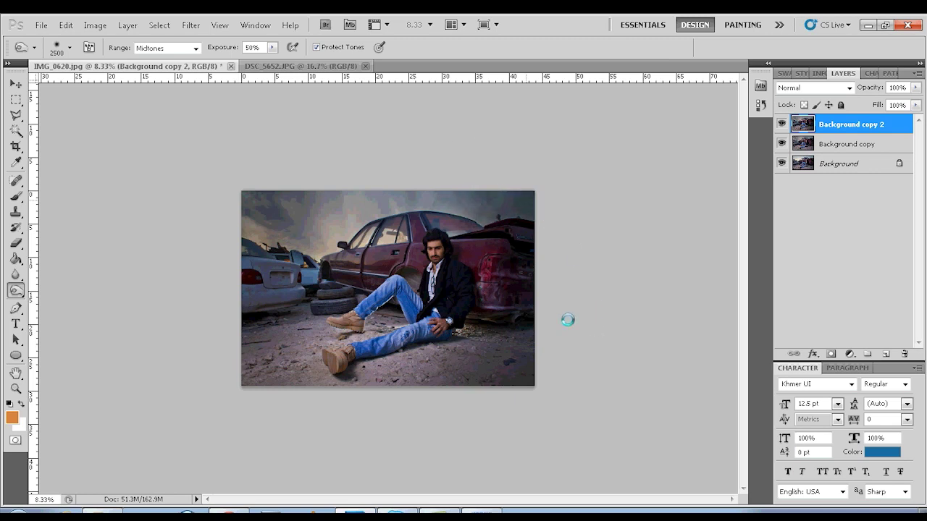
- Set the Burn tool's range to Shadows and darken the photo's lower corners and upper edge
{"action": "left_click", "coordinate": [160, 49]}
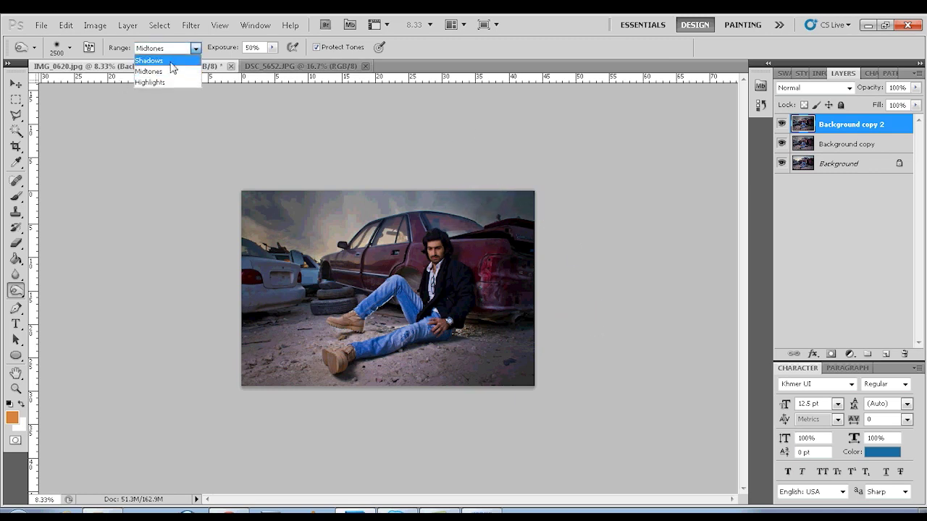
{"action": "left_click", "coordinate": [155, 60]}
{"action": "mouse_move", "coordinate": [193, 357]}
{"action": "left_mouse_down"}
{"action": "mouse_move", "coordinate": [182, 355]}
{"action": "mouse_move", "coordinate": [209, 381]}
{"action": "left_mouse_up"}
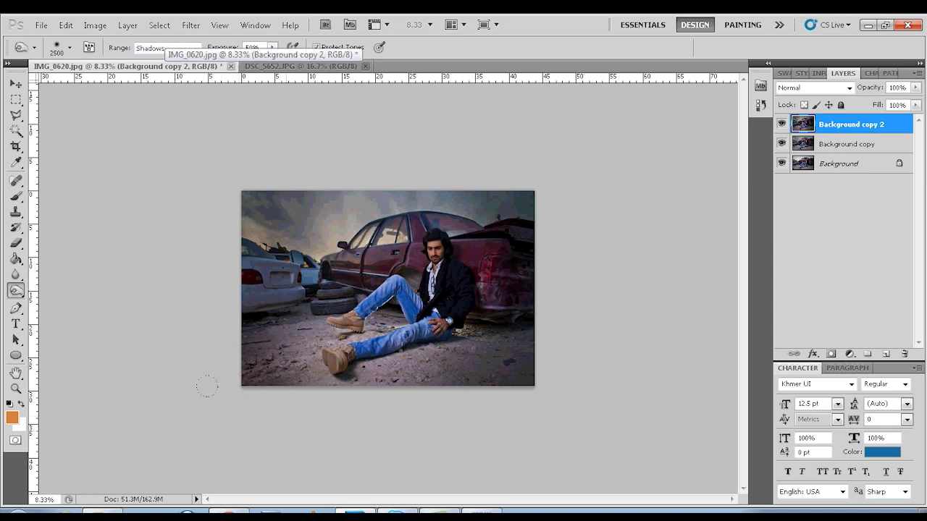
{"action": "left_click_drag", "start_coordinate": [478, 376], "coordinate": [537, 353]}
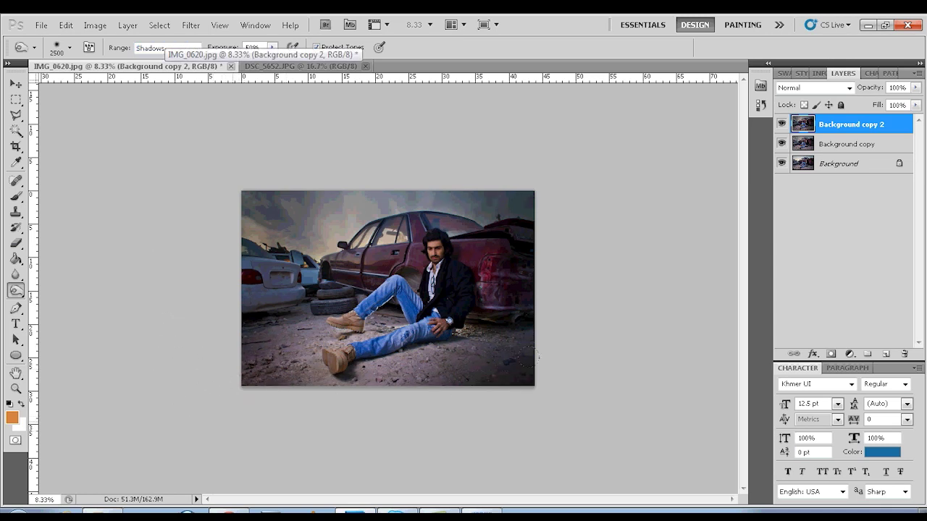
{"action": "left_click_drag", "start_coordinate": [526, 159], "coordinate": [176, 144]}
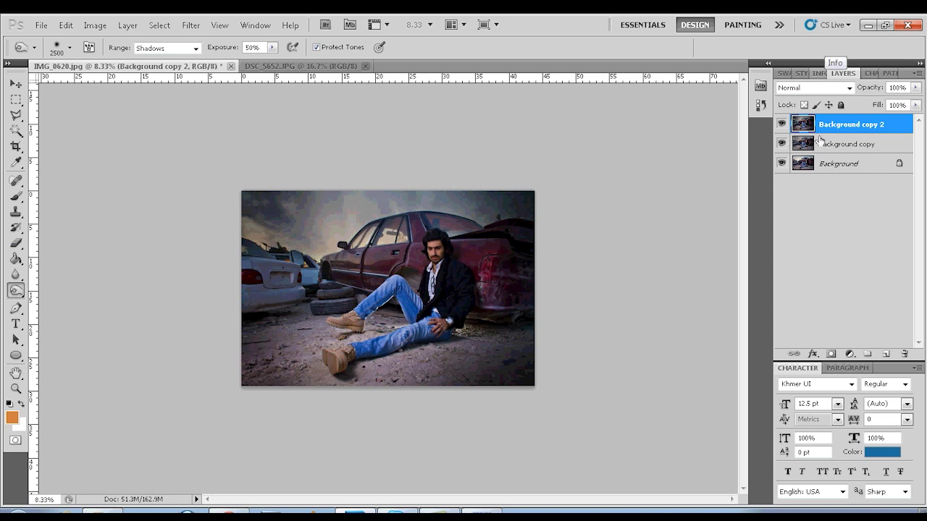
- Shift the Background copy 2 layer toward cooler, bluer tones with Color Balance
{"action": "key", "text": "ctrl+plus"}
{"action": "key", "text": "ctrl+plus"}
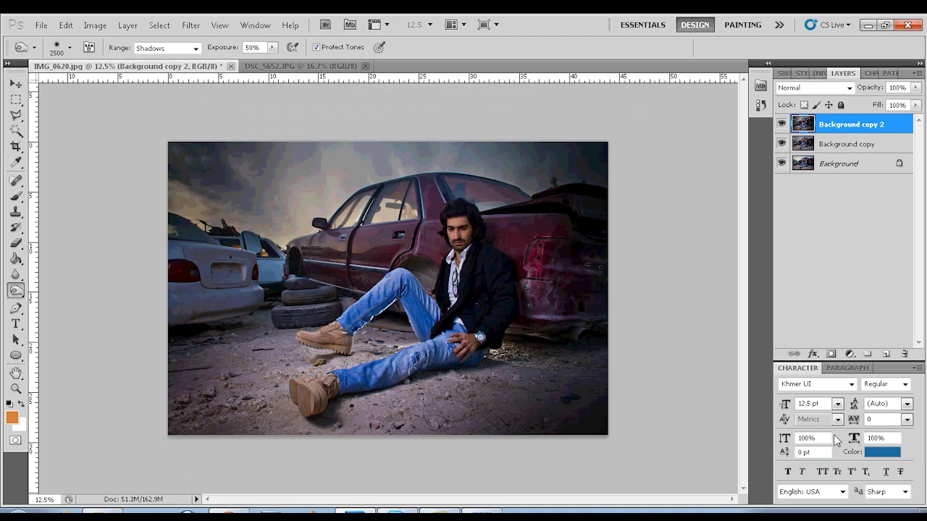
{"action": "key", "text": "ctrl+b"}
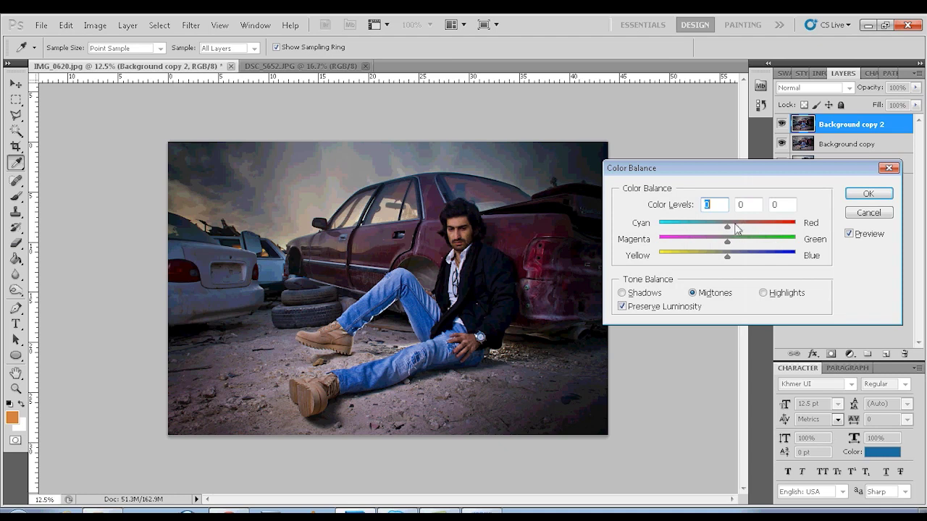
{"action": "mouse_move", "coordinate": [733, 233]}
{"action": "left_mouse_down"}
{"action": "mouse_move", "coordinate": [745, 232]}
{"action": "mouse_move", "coordinate": [725, 261]}
{"action": "mouse_move", "coordinate": [710, 261]}
{"action": "mouse_move", "coordinate": [739, 259]}
{"action": "mouse_move", "coordinate": [739, 231]}
{"action": "mouse_move", "coordinate": [722, 239]}
{"action": "left_mouse_up"}
{"action": "left_click", "coordinate": [868, 194]}
{"action": "key", "text": "o"}
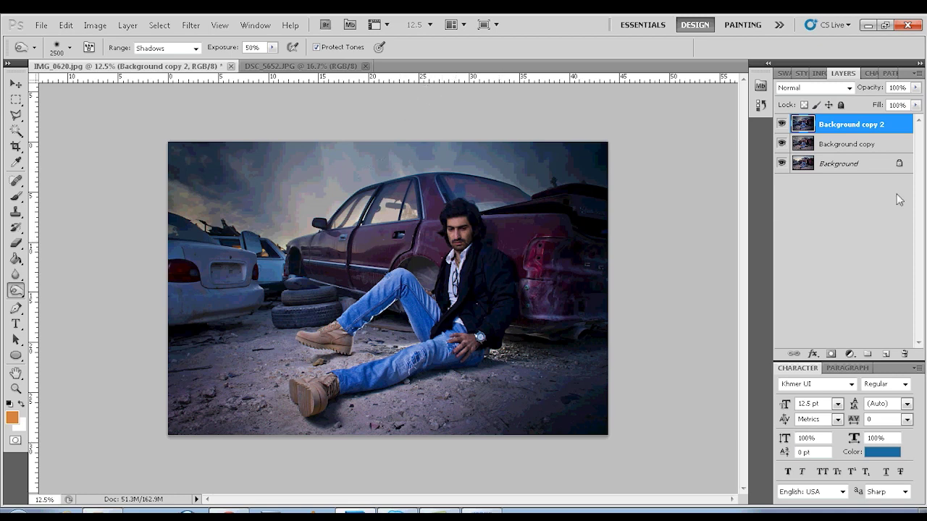
- Duplicate the Background copy 2 layer and apply a High Pass filter with a 6 pixel radius to the duplicate
{"action": "left_click_drag", "start_coordinate": [868, 132], "coordinate": [885, 353]}
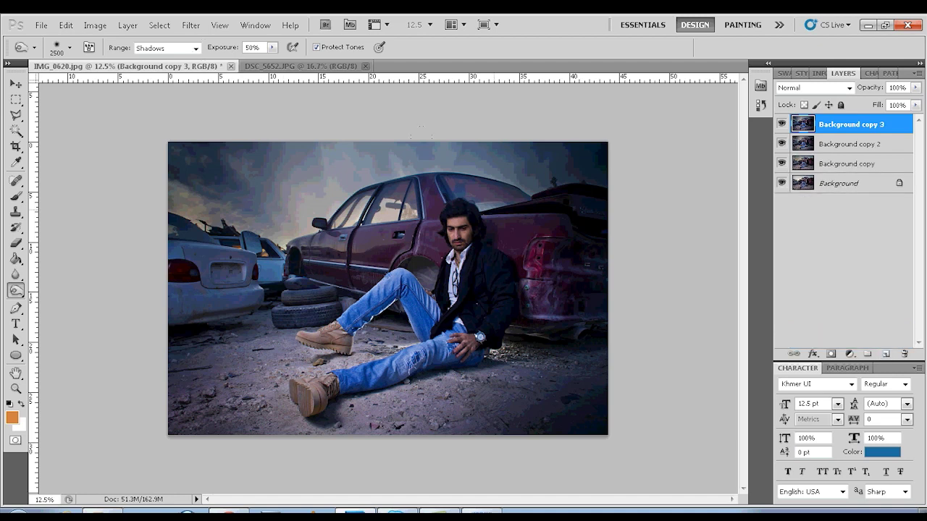
{"action": "left_click", "coordinate": [196, 27]}
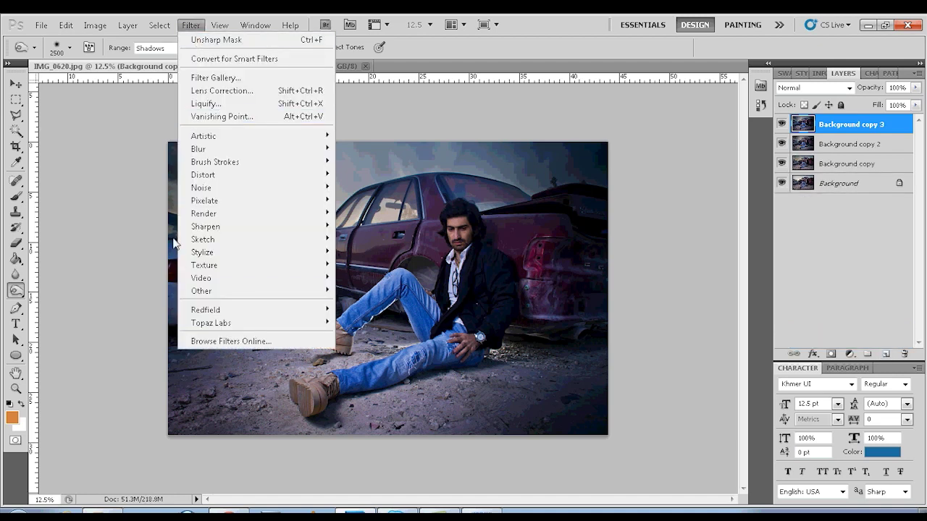
{"action": "mouse_move", "coordinate": [201, 292]}
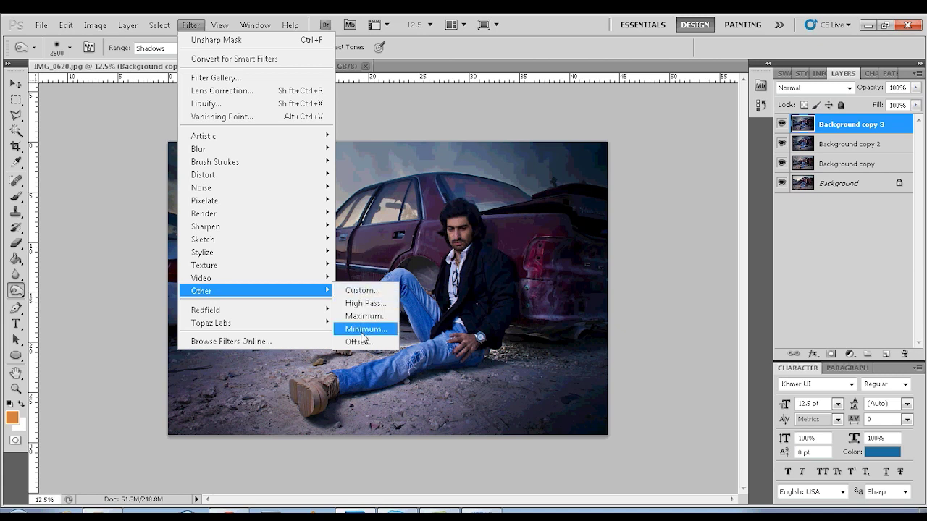
{"action": "left_click", "coordinate": [366, 304]}
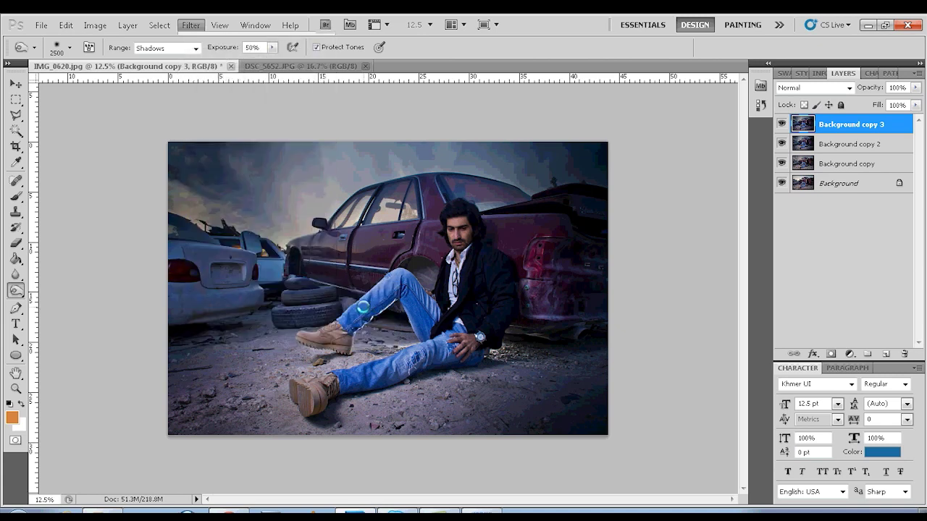
{"action": "type", "text": "6"}
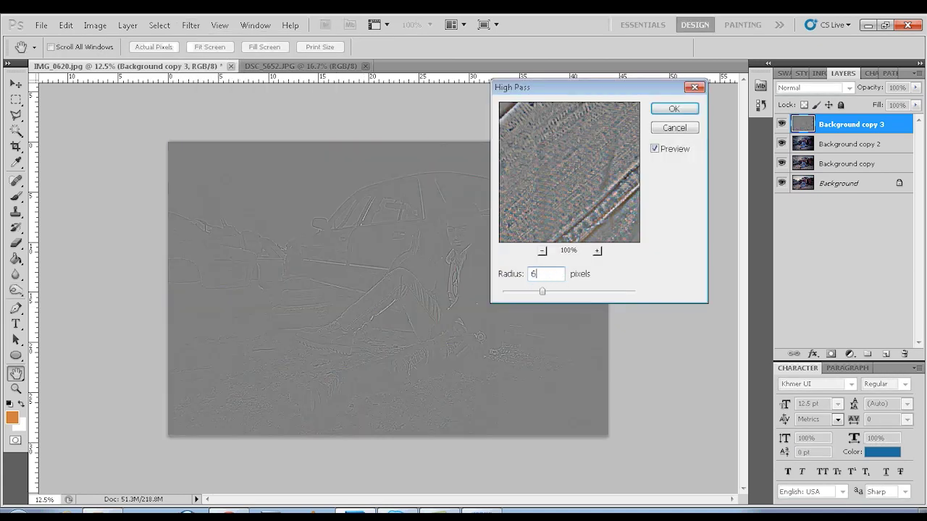
{"action": "left_click", "coordinate": [674, 110]}
{"action": "key", "text": "o"}
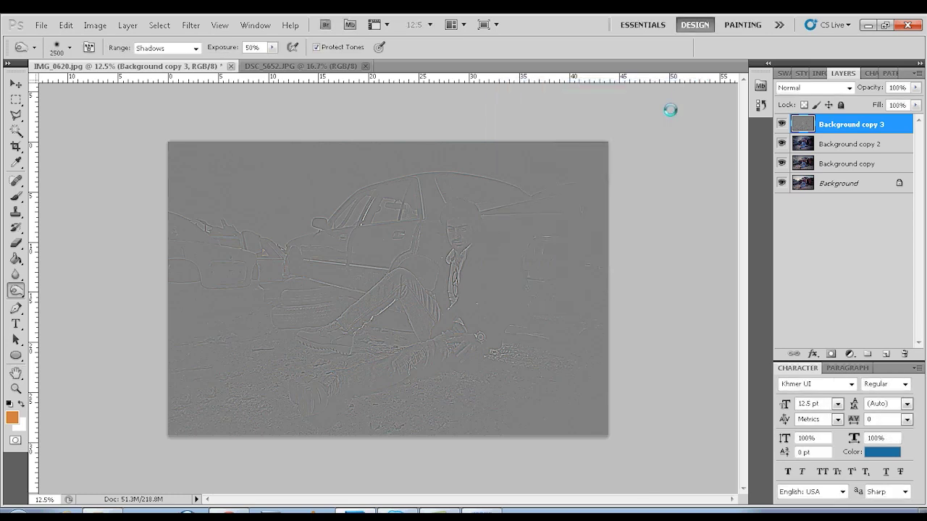
- Set the high-pass layer's blend mode to Vivid Light and lower its opacity to 40%
{"action": "left_click", "coordinate": [807, 88]}
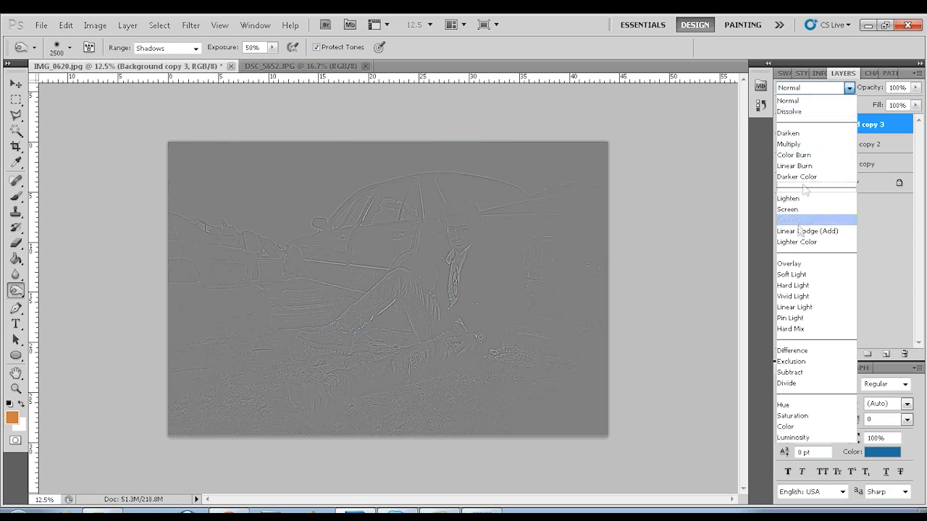
{"action": "left_click", "coordinate": [794, 296]}
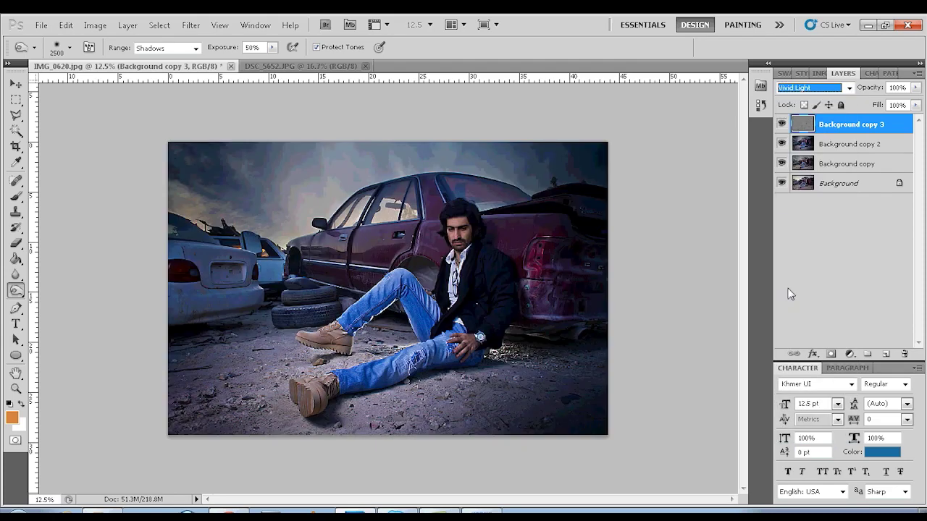
{"action": "scroll", "coordinate": [389, 377], "scroll_direction": "up", "scroll_amount": 4}
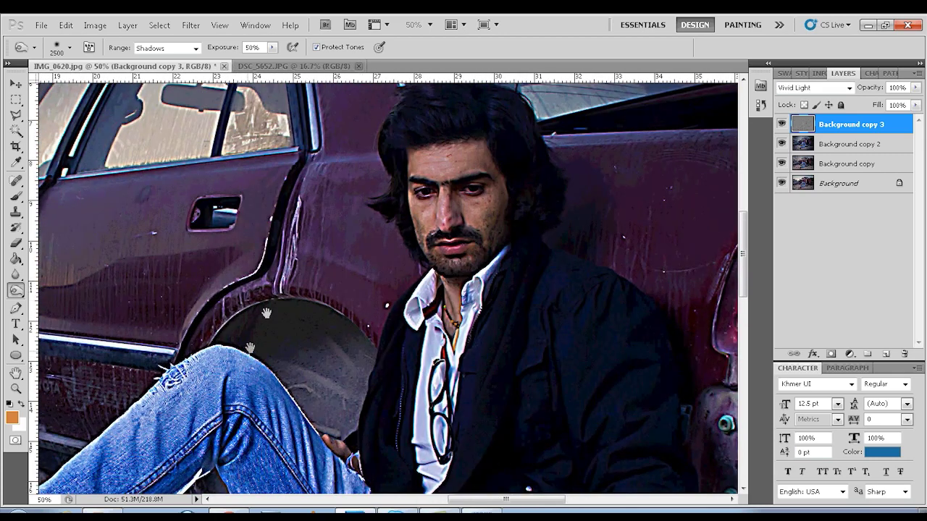
{"action": "left_click", "coordinate": [916, 87]}
{"action": "left_click", "coordinate": [876, 103]}
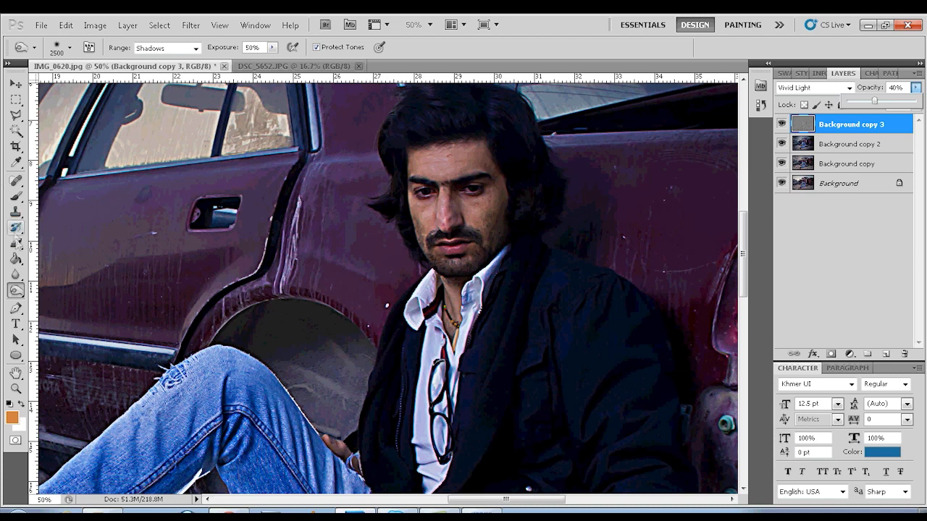
- Erase the high-pass sharpening from the man's face with the Eraser tool
{"action": "left_click", "coordinate": [15, 243]}
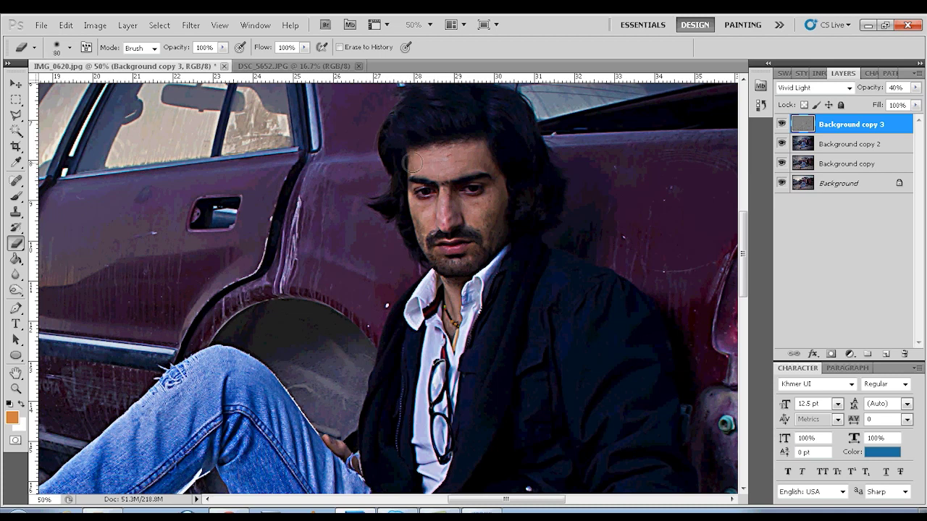
{"action": "key", "text": "bracketleft"}
{"action": "mouse_move", "coordinate": [480, 161]}
{"action": "left_mouse_down"}
{"action": "mouse_move", "coordinate": [441, 218]}
{"action": "mouse_move", "coordinate": [480, 210]}
{"action": "mouse_move", "coordinate": [492, 224]}
{"action": "mouse_move", "coordinate": [499, 197]}
{"action": "mouse_move", "coordinate": [478, 249]}
{"action": "mouse_move", "coordinate": [419, 209]}
{"action": "mouse_move", "coordinate": [432, 218]}
{"action": "mouse_move", "coordinate": [451, 205]}
{"action": "mouse_move", "coordinate": [427, 211]}
{"action": "mouse_move", "coordinate": [457, 210]}
{"action": "mouse_move", "coordinate": [451, 317]}
{"action": "mouse_move", "coordinate": [469, 283]}
{"action": "left_mouse_up"}
{"action": "key", "text": "ctrl+minus"}
{"action": "key", "text": "ctrl+minus"}
{"action": "key", "text": "ctrl+minus"}
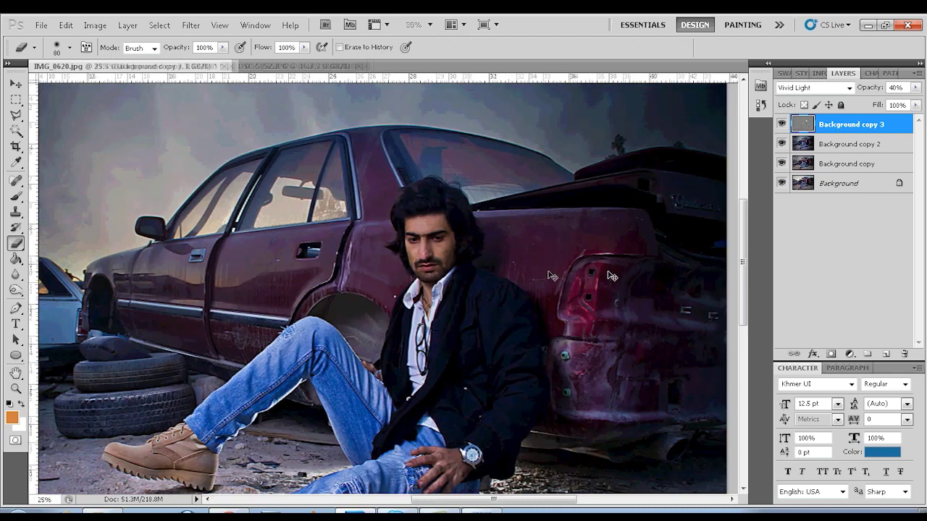
- Compare the photo with and without the high-pass layer, checking the detail in the jeans and car
{"action": "left_click", "coordinate": [781, 125]}
{"action": "left_click", "coordinate": [780, 124]}
{"action": "key", "text": "ctrl+plus"}
{"action": "key", "text": "ctrl+plus"}
{"action": "key", "text": "ctrl+plus"}
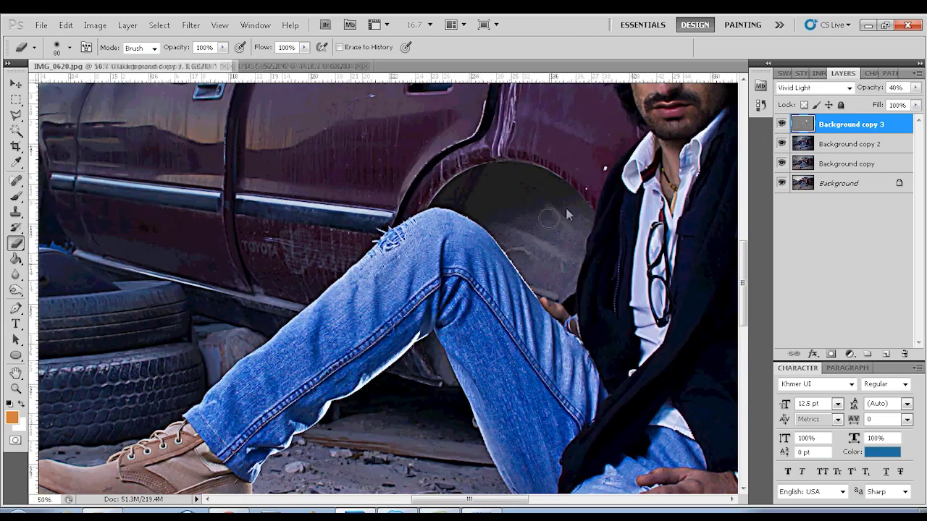
{"action": "left_click", "coordinate": [781, 125]}
{"action": "left_click", "coordinate": [781, 124]}
{"action": "left_click", "coordinate": [781, 124]}
{"action": "left_click", "coordinate": [781, 125]}
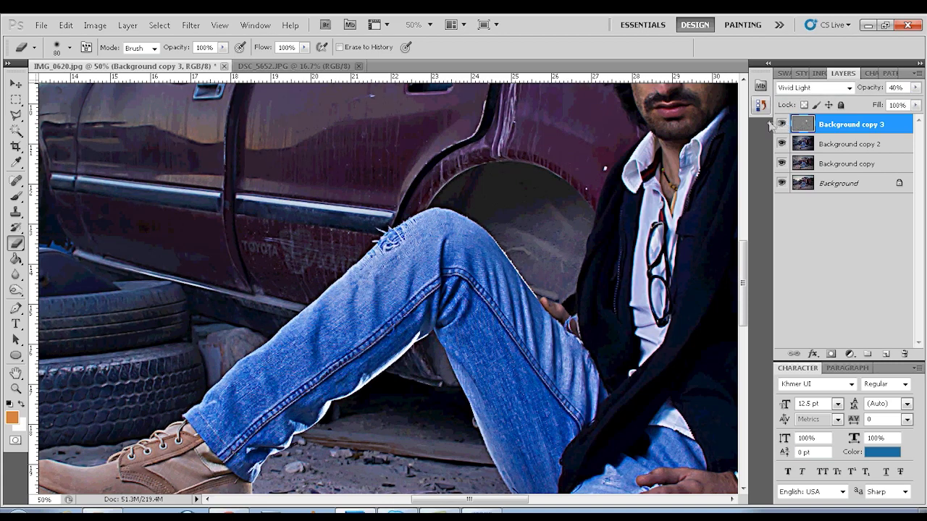
{"action": "key", "text": "ctrl+minus"}
{"action": "key", "text": "ctrl+minus"}
{"action": "key", "text": "ctrl+minus"}
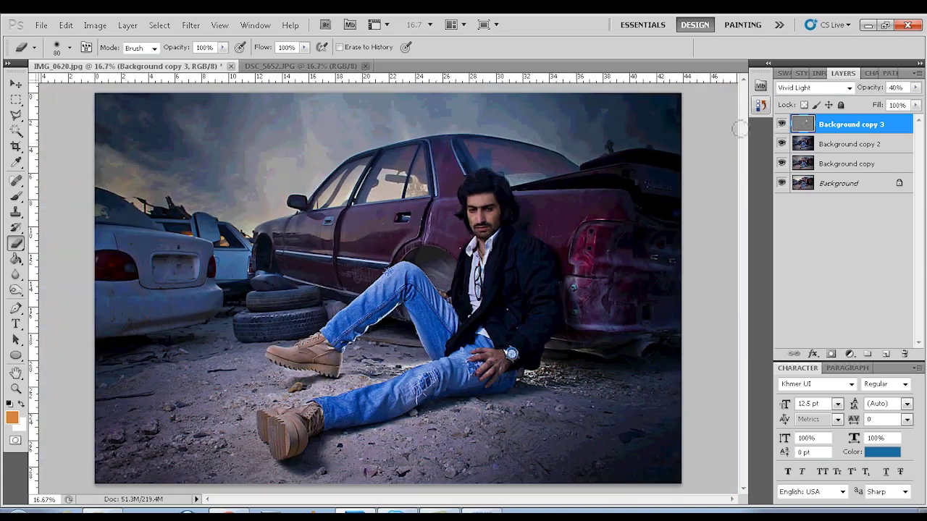
- Merge the high-pass layer down into Background copy 2 and apply Levels with input values 7, 1.16 and 241
{"action": "key", "text": "Delete"}
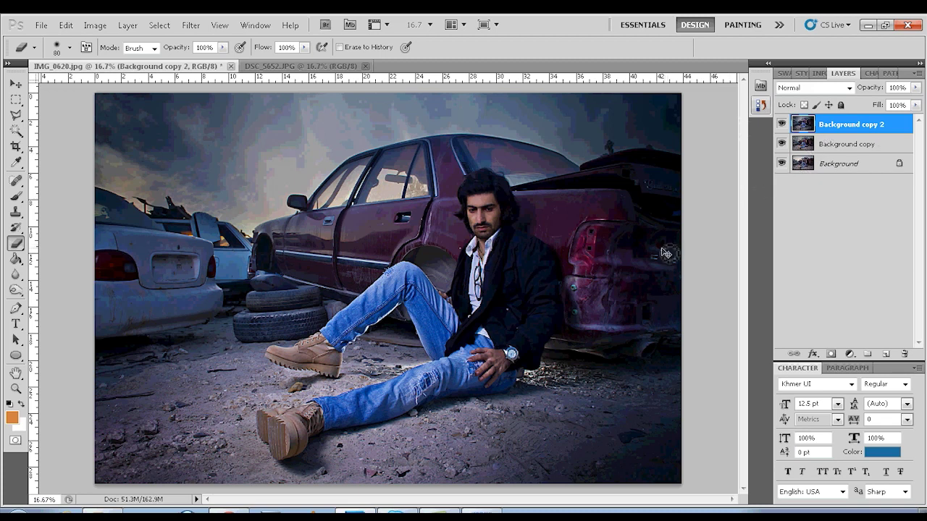
{"action": "key", "text": "ctrl+l"}
{"action": "left_click_drag", "start_coordinate": [702, 310], "coordinate": [692, 310]}
{"action": "left_click_drag", "start_coordinate": [616, 313], "coordinate": [620, 313]}
{"action": "mouse_move", "coordinate": [787, 309]}
{"action": "left_mouse_down"}
{"action": "mouse_move", "coordinate": [772, 316]}
{"action": "mouse_move", "coordinate": [780, 313]}
{"action": "left_mouse_up"}
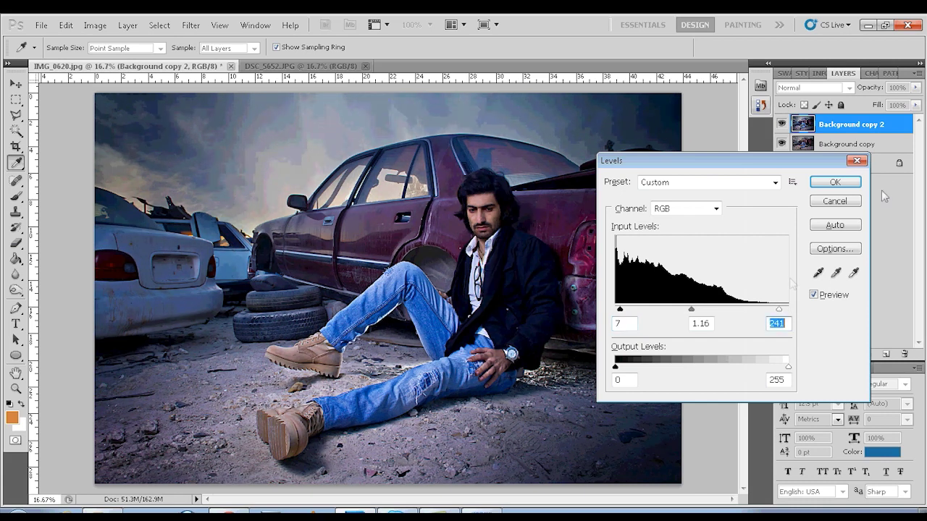
{"action": "left_click", "coordinate": [834, 182]}
{"action": "key", "text": "b"}
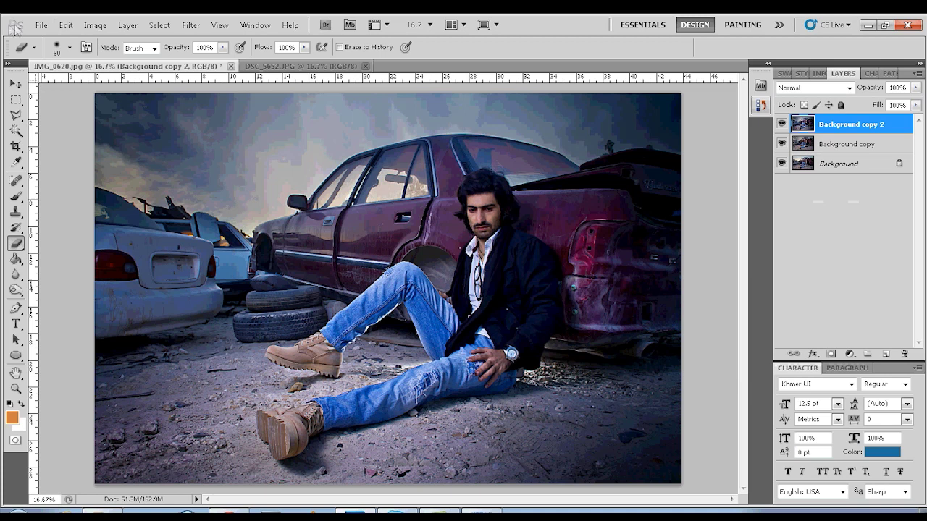
- In a Selective Color adjustment, set the Magentas to Cyan -68% and Black +15%
{"action": "left_click", "coordinate": [94, 26]}
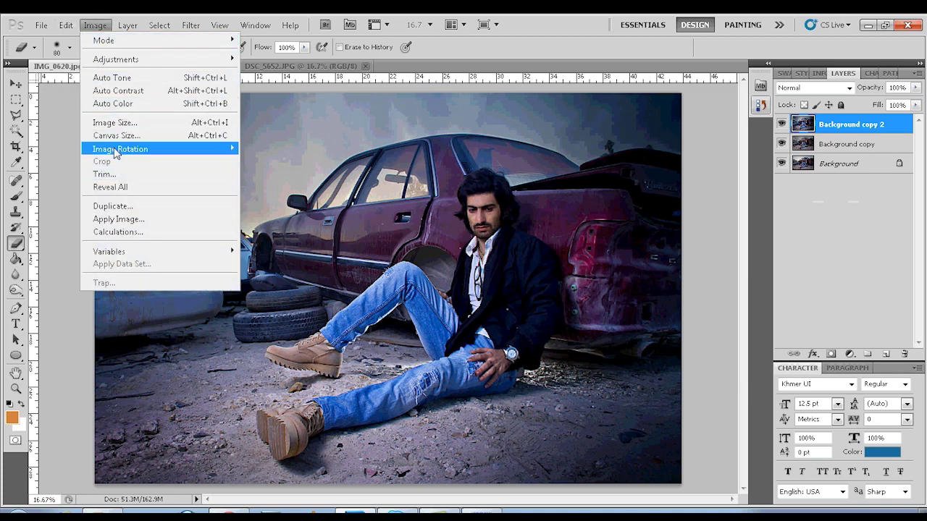
{"action": "mouse_move", "coordinate": [120, 58]}
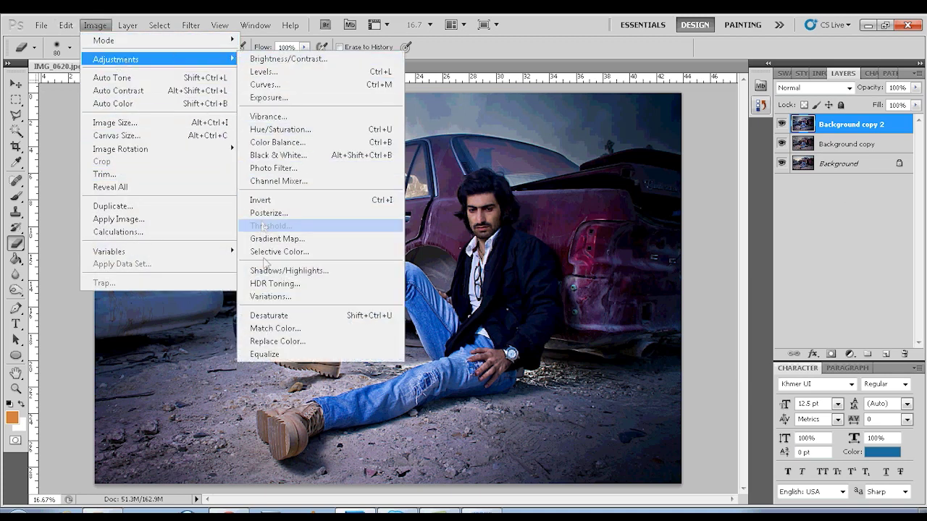
{"action": "left_click", "coordinate": [279, 251]}
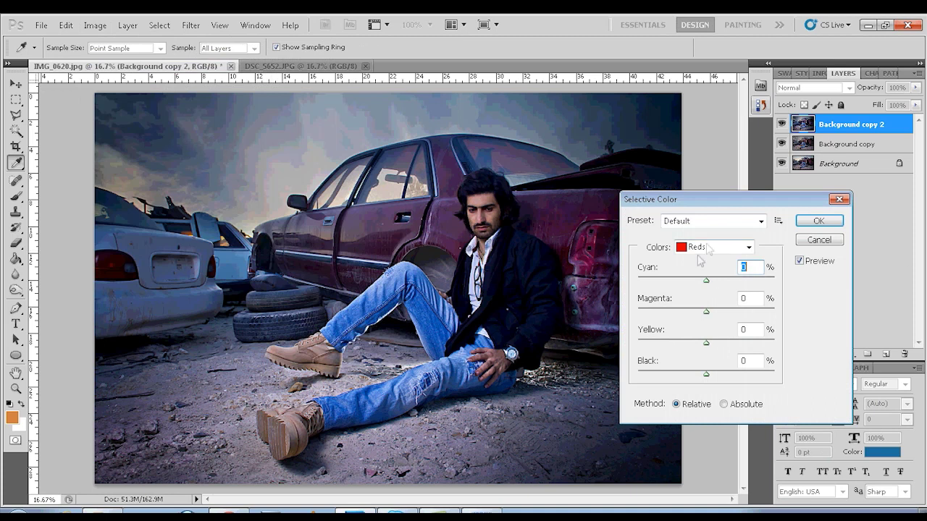
{"action": "left_click", "coordinate": [753, 247]}
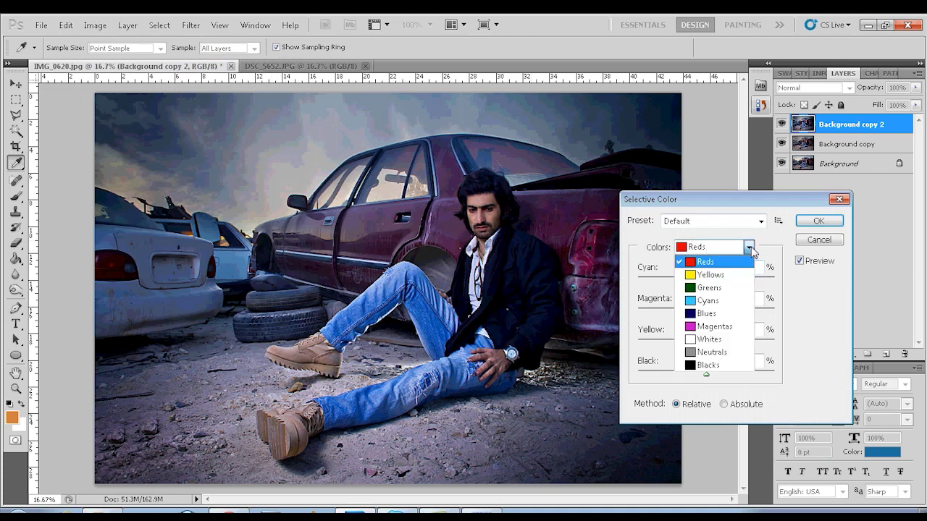
{"action": "left_click", "coordinate": [713, 327]}
{"action": "left_click_drag", "start_coordinate": [708, 282], "coordinate": [739, 282]}
{"action": "left_click_drag", "start_coordinate": [674, 291], "coordinate": [660, 292]}
{"action": "mouse_move", "coordinate": [707, 380]}
{"action": "left_mouse_down"}
{"action": "mouse_move", "coordinate": [730, 380]}
{"action": "mouse_move", "coordinate": [681, 380]}
{"action": "mouse_move", "coordinate": [718, 380]}
{"action": "left_mouse_up"}
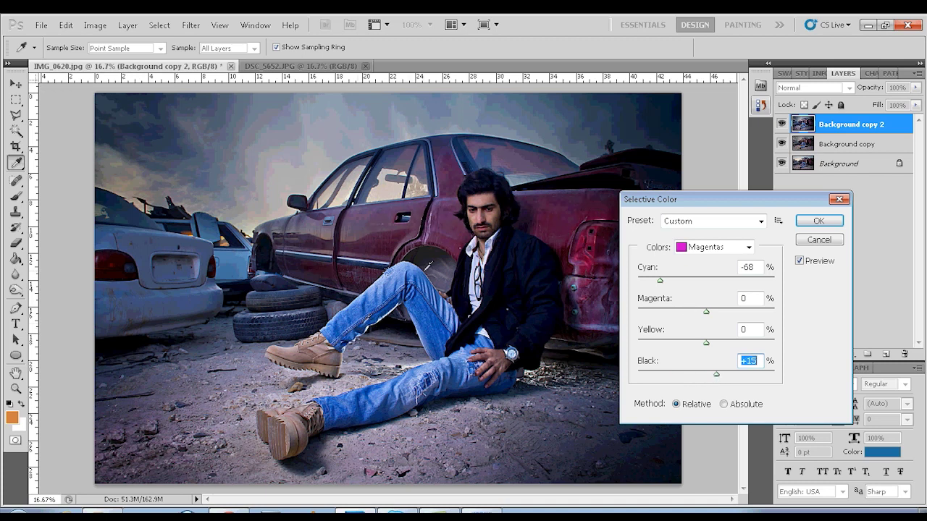
- Set the Blues to Cyan +27%, Magenta +27% and Black +14%, and apply the Selective Color adjustment
{"action": "left_click", "coordinate": [748, 247]}
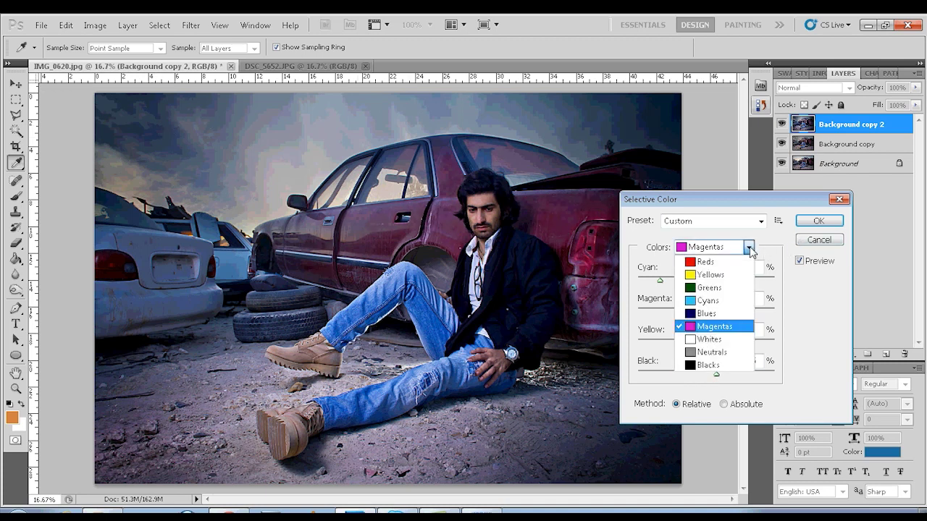
{"action": "left_click", "coordinate": [712, 315]}
{"action": "left_click_drag", "start_coordinate": [706, 280], "coordinate": [728, 315]}
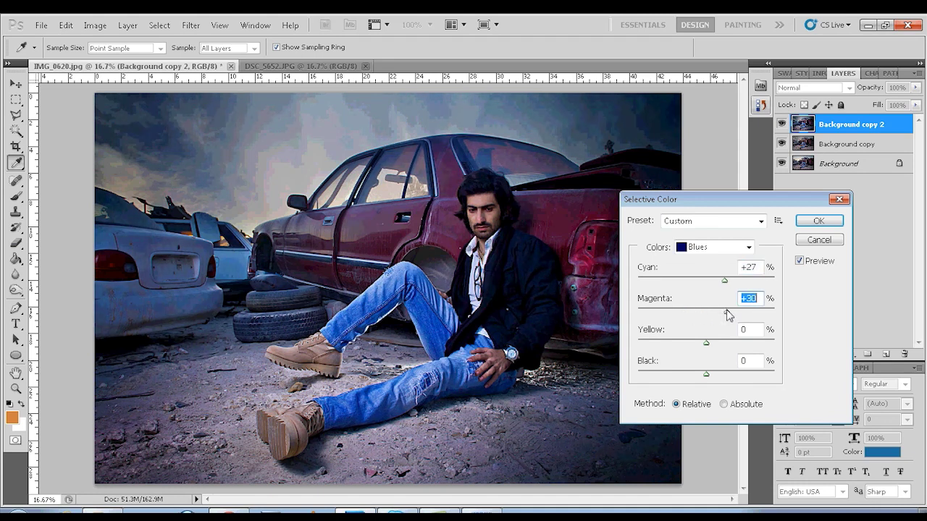
{"action": "mouse_move", "coordinate": [707, 375]}
{"action": "left_mouse_down"}
{"action": "mouse_move", "coordinate": [728, 379]}
{"action": "mouse_move", "coordinate": [715, 379]}
{"action": "left_mouse_up"}
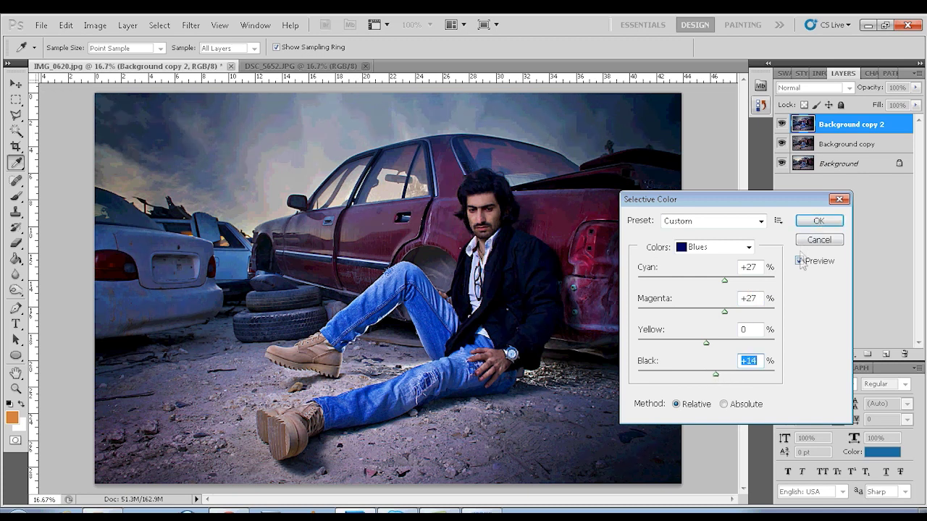
{"action": "left_click", "coordinate": [818, 220]}
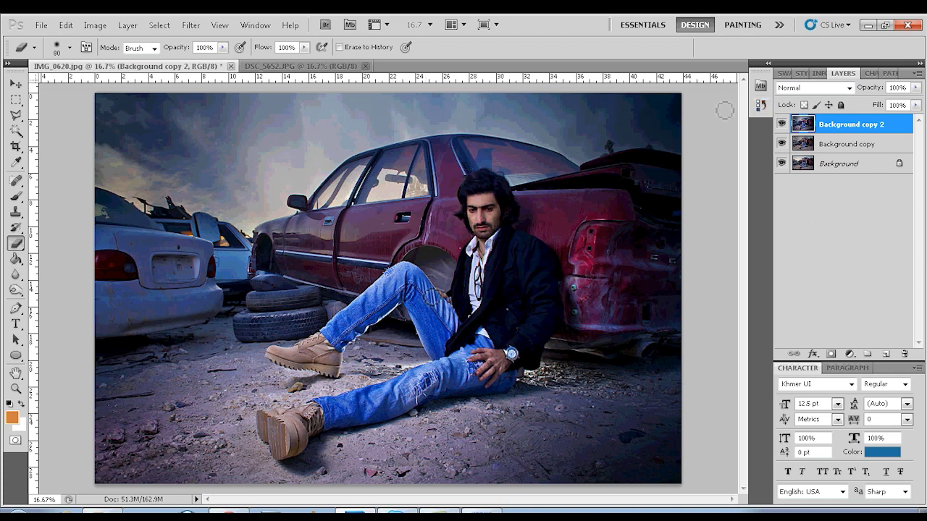
- Switch to the Dodge tool and enlarge its brush to 1000 px
{"action": "left_click", "coordinate": [16, 290]}
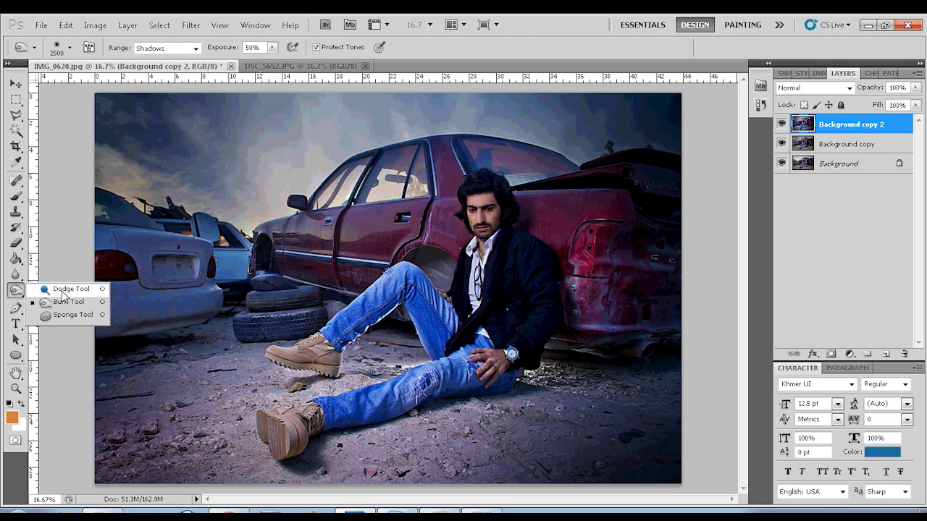
{"action": "left_click", "coordinate": [65, 289]}
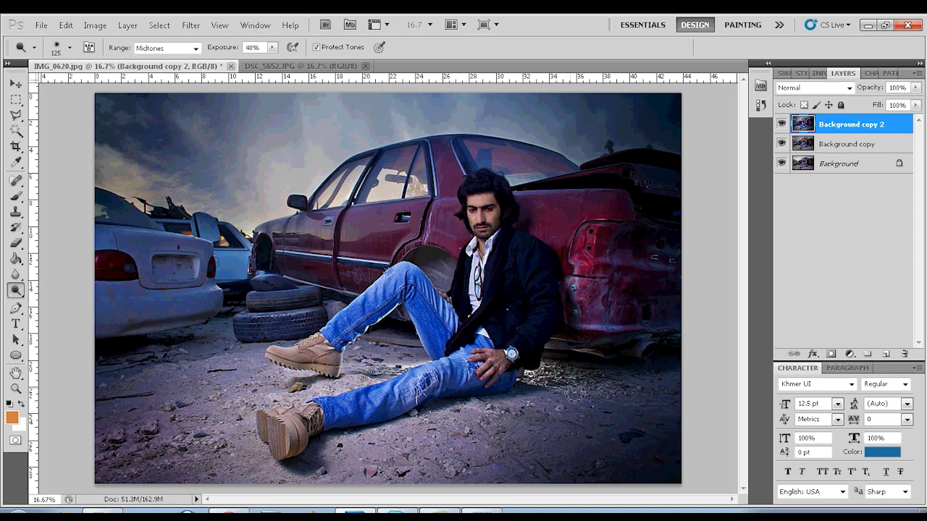
{"action": "key", "text": "bracketright"}
{"action": "key", "text": "bracketright"}
{"action": "key", "text": "bracketright"}
{"action": "key", "text": "bracketright"}
{"action": "key", "text": "bracketright"}
{"action": "key", "text": "bracketright"}
{"action": "key", "text": "bracketright"}
{"action": "key", "text": "bracketright"}
{"action": "key", "text": "bracketright"}
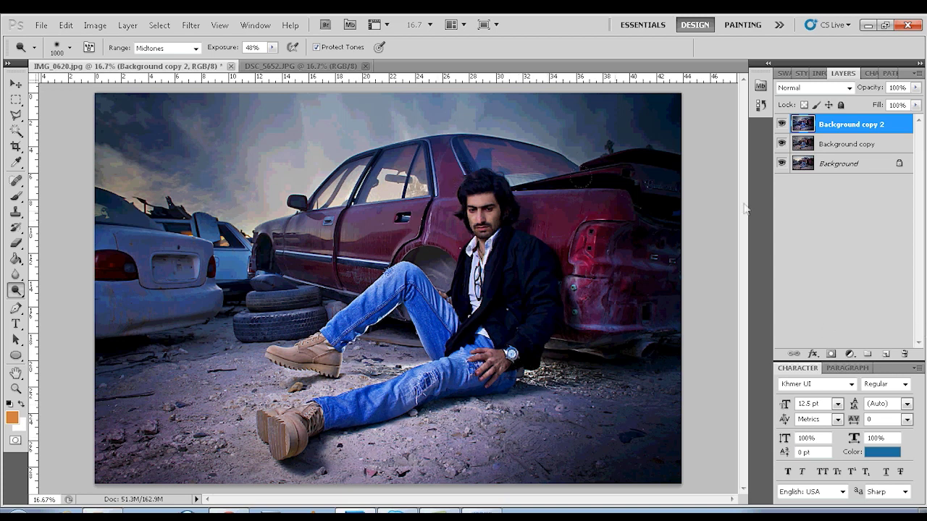
{"action": "key", "text": "ctrl+minus"}
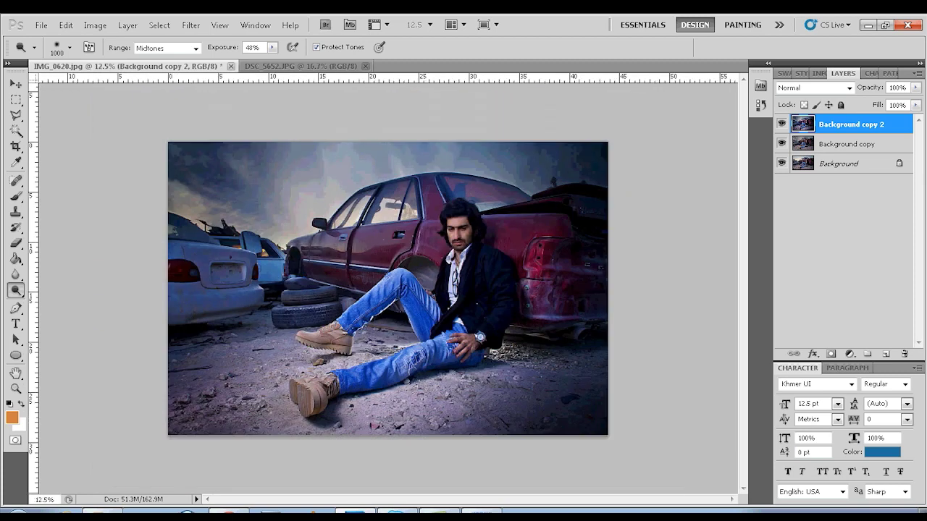
- Switch from the Dodge tool to the Burn tool
{"action": "left_click_drag", "start_coordinate": [15, 289], "coordinate": [57, 304]}
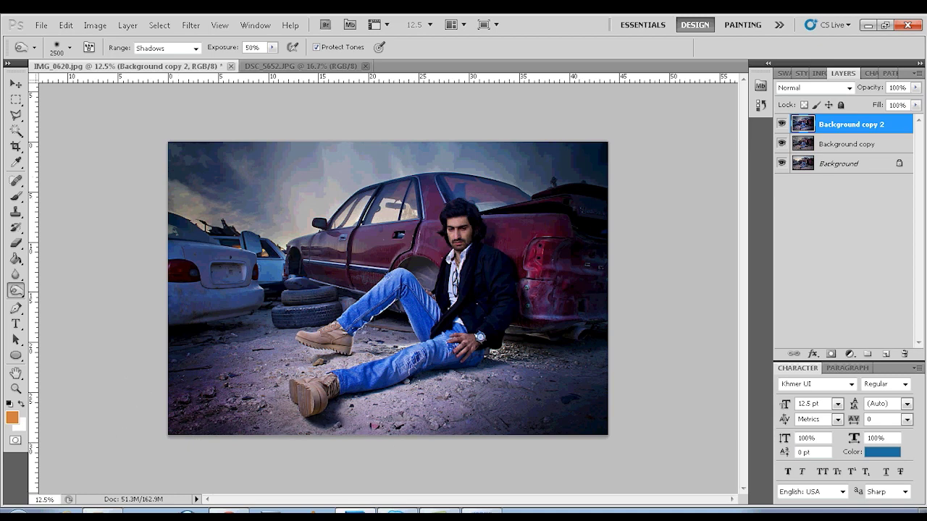
- Hide Background copy and Background copy 2 to compare the edit with the original photo, and show only Background copy 2 again
{"action": "left_click", "coordinate": [781, 144]}
{"action": "left_click", "coordinate": [781, 125]}
{"action": "left_click", "coordinate": [781, 124]}
{"action": "left_click", "coordinate": [781, 125]}
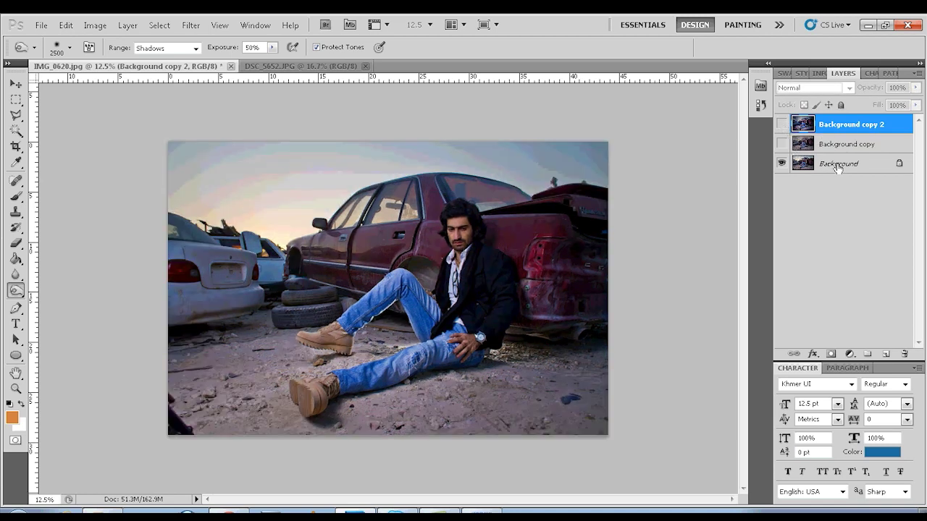
{"action": "left_click", "coordinate": [782, 124]}
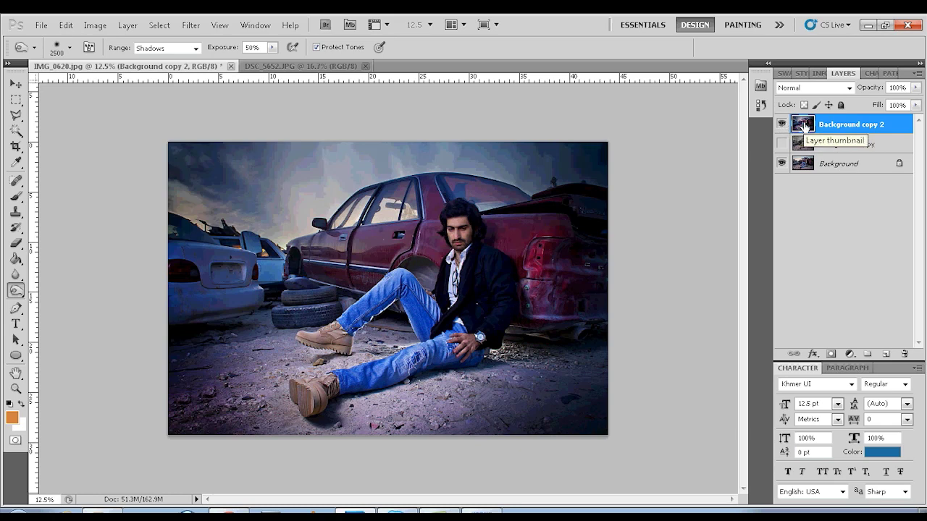
- Merge Background copy 2 into the Background layer and remove the hidden Background copy, leaving a single layer
{"action": "key", "text": "Delete"}
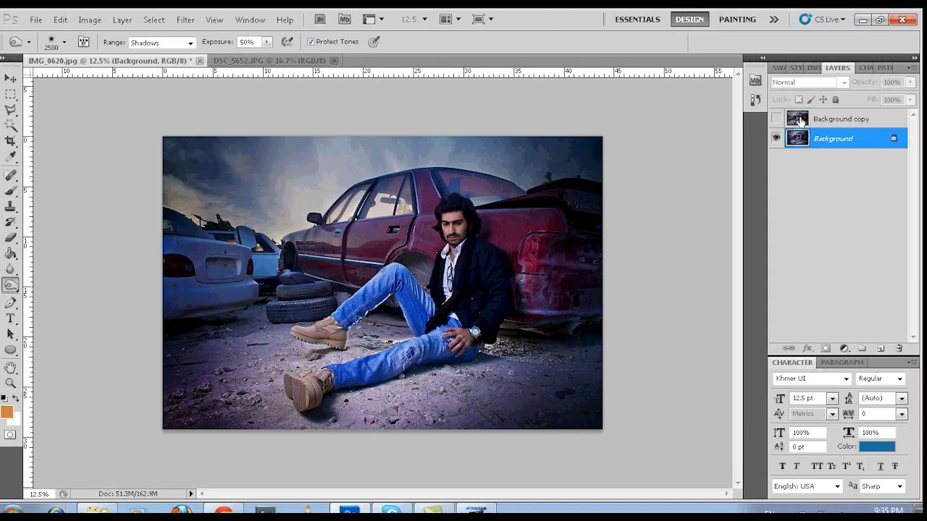
{"action": "left_click", "coordinate": [848, 118]}
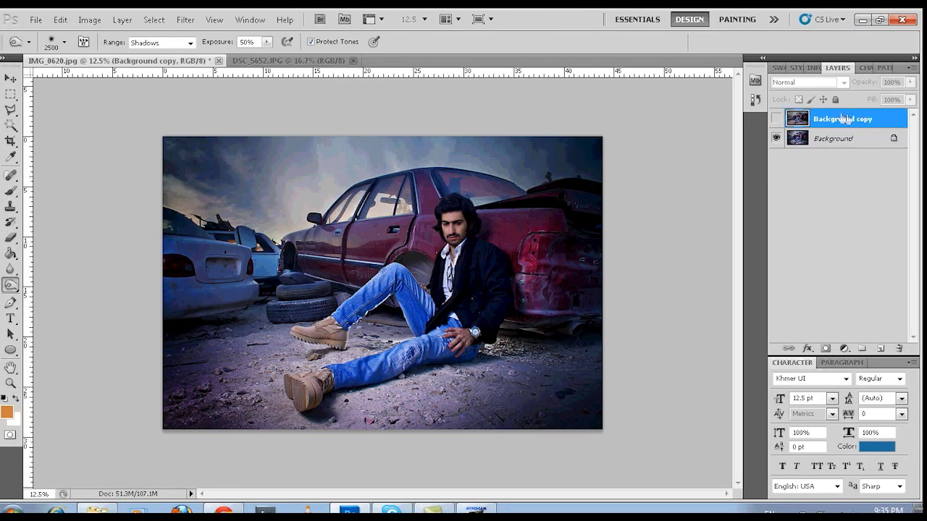
{"action": "left_click", "coordinate": [777, 119]}
{"action": "left_click", "coordinate": [777, 119]}
{"action": "key", "text": "ctrl+e"}
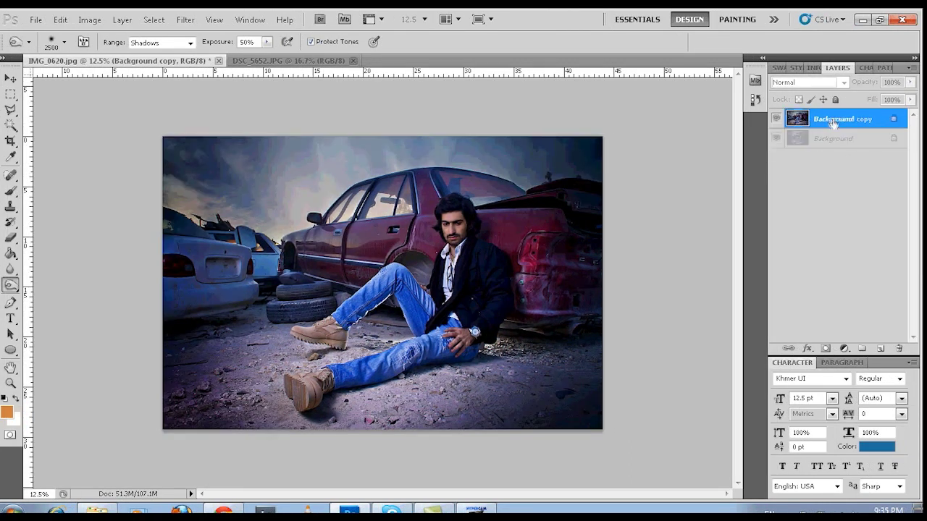
- Save the finished image as a JPEG named "final" in the "edited" folder
{"action": "left_click", "coordinate": [36, 19]}
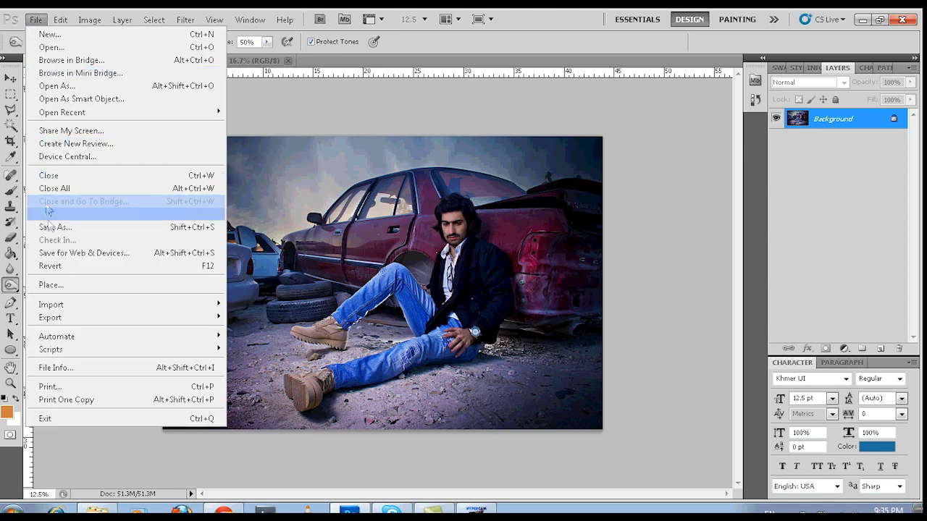
{"action": "left_click", "coordinate": [50, 229]}
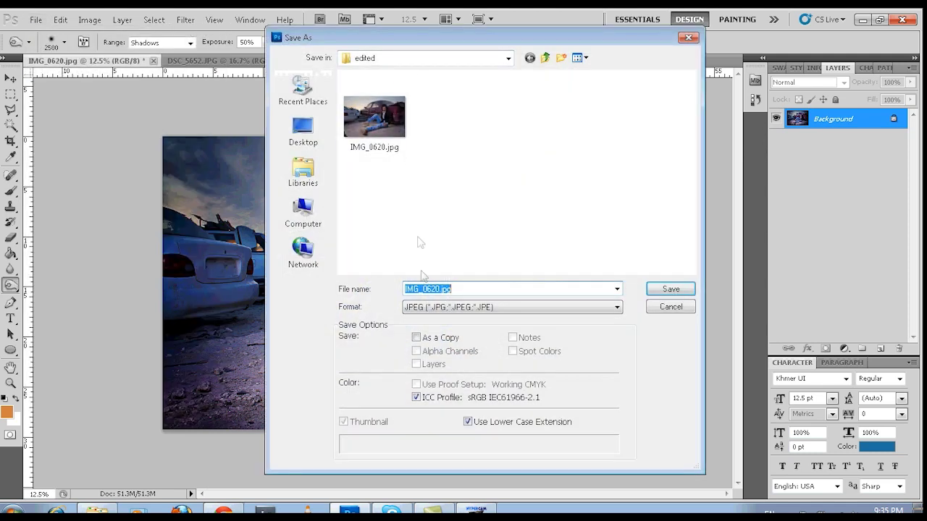
{"action": "type", "text": "final"}
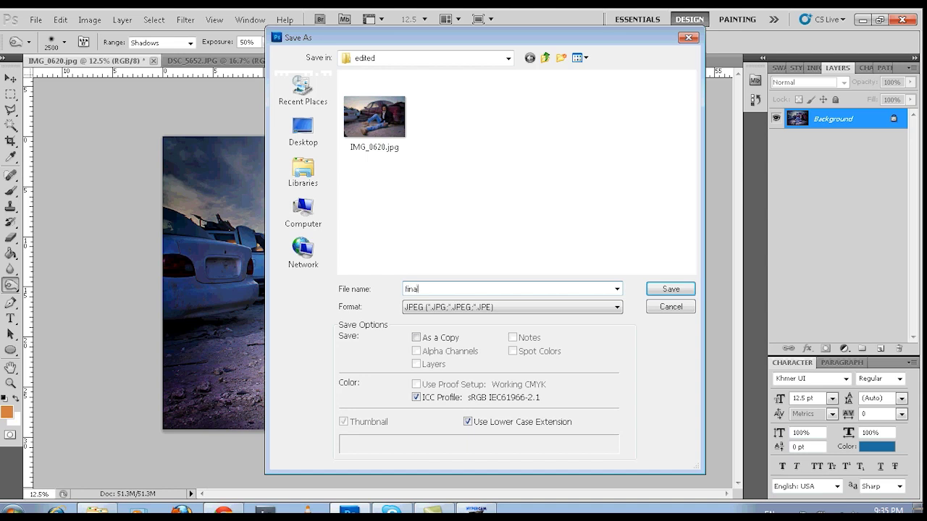
{"action": "left_click", "coordinate": [666, 292]}
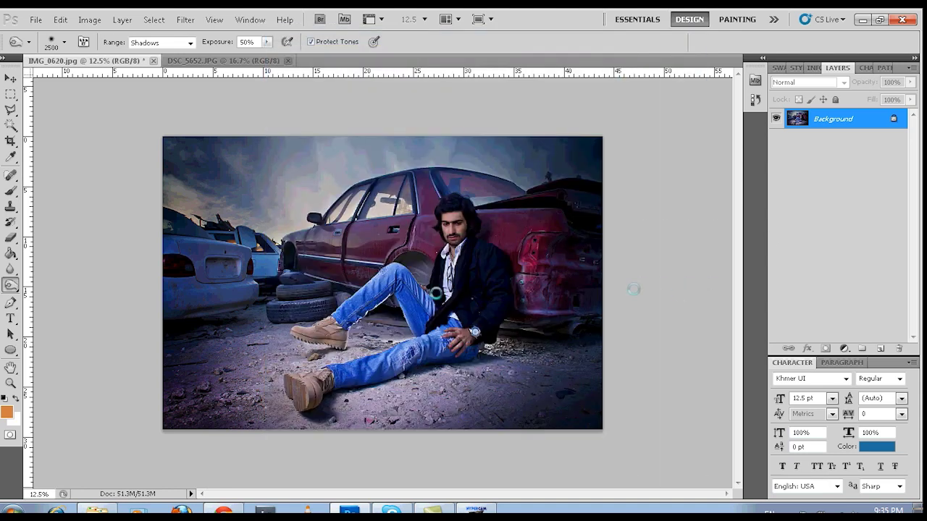
{"action": "left_click", "coordinate": [537, 138]}
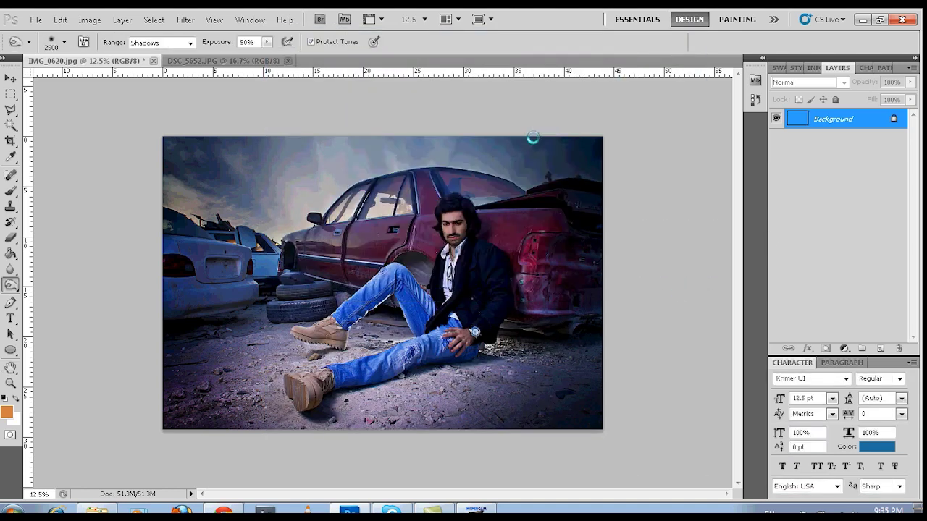